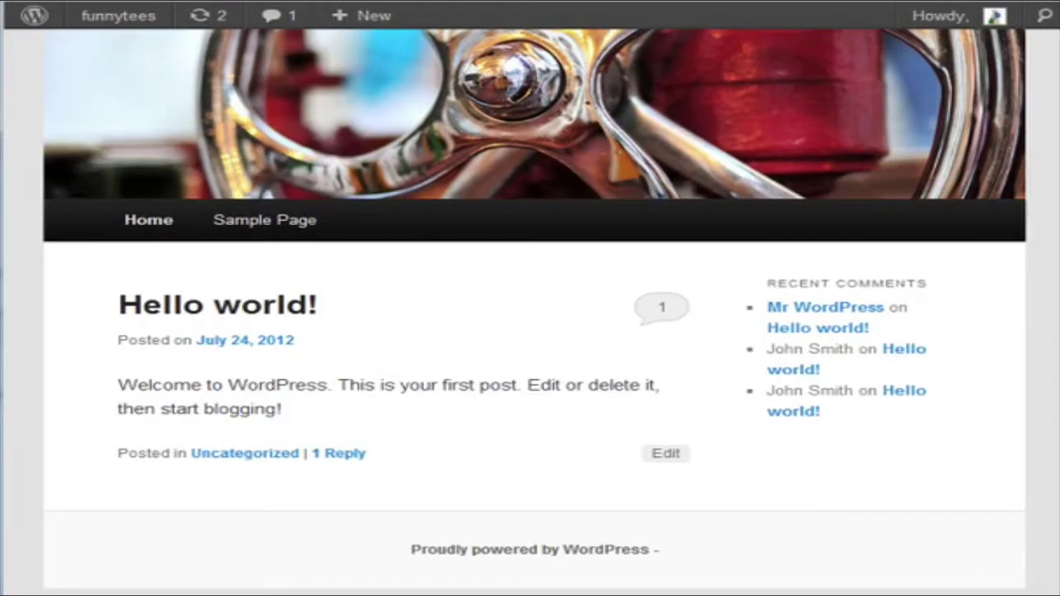
pyautogui.scroll(1, 946, 331)
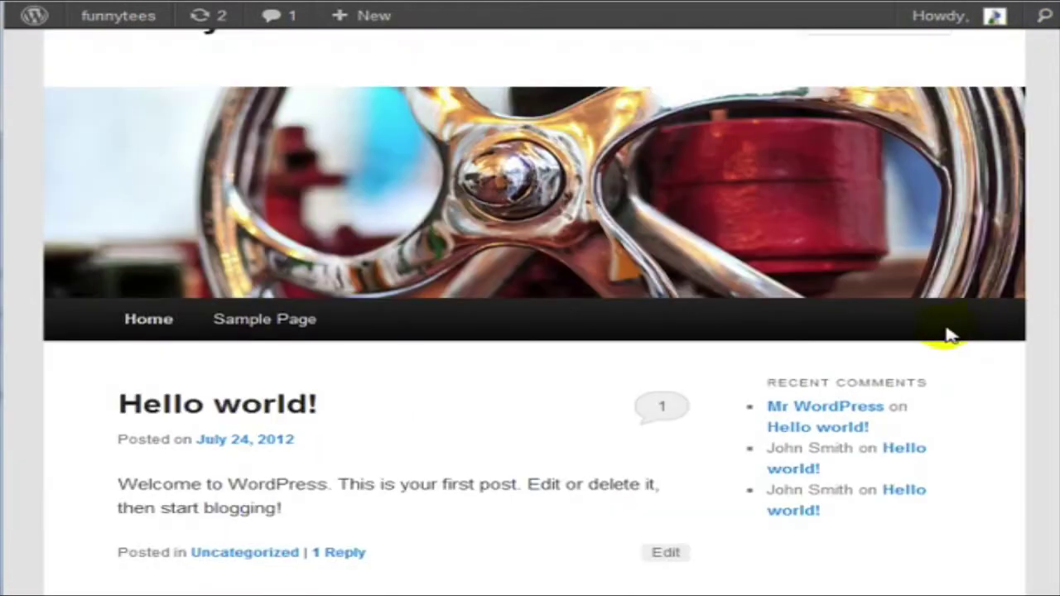
pyautogui.scroll(-1, 928, 335)
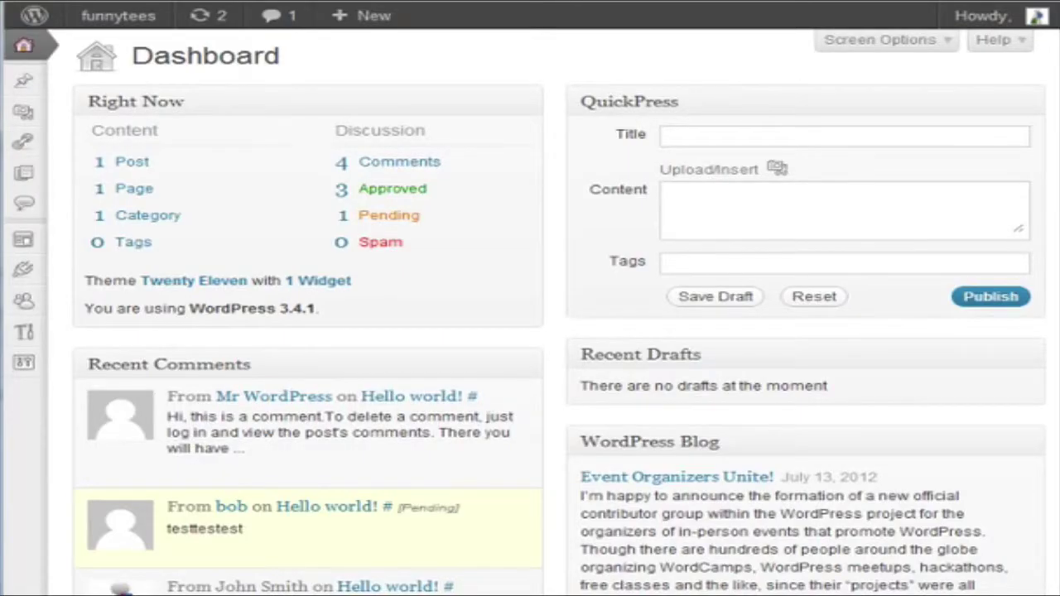
# - Search the plugin directory for "Vertical scroll recent comments" from the page for adding new plugins
pyautogui.moveTo(25, 238)
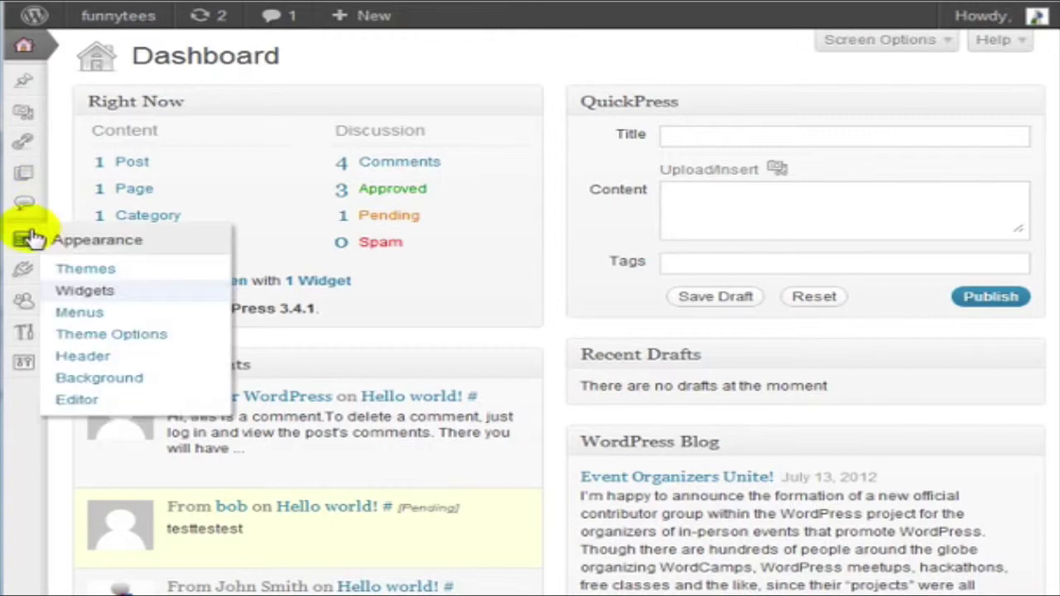
pyautogui.moveTo(24, 278)
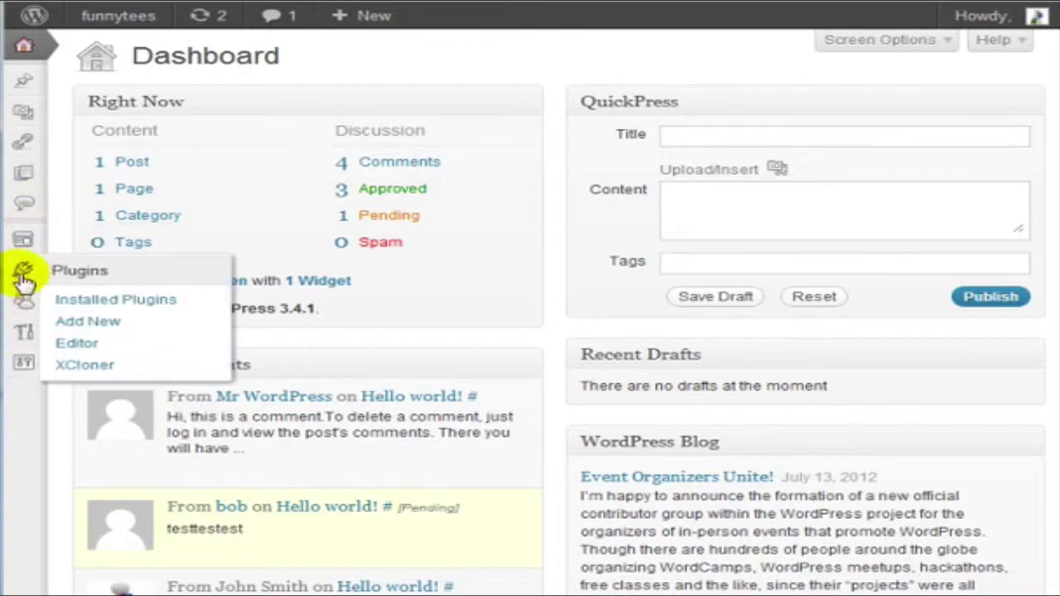
pyautogui.click(98, 325)
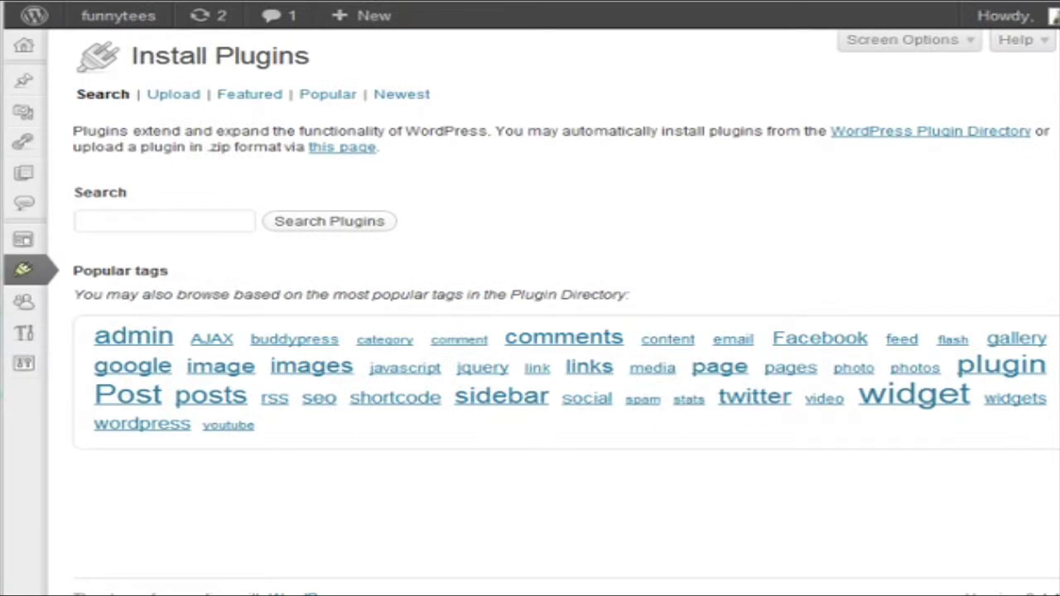
pyautogui.click(156, 218)
pyautogui.write('vertical')
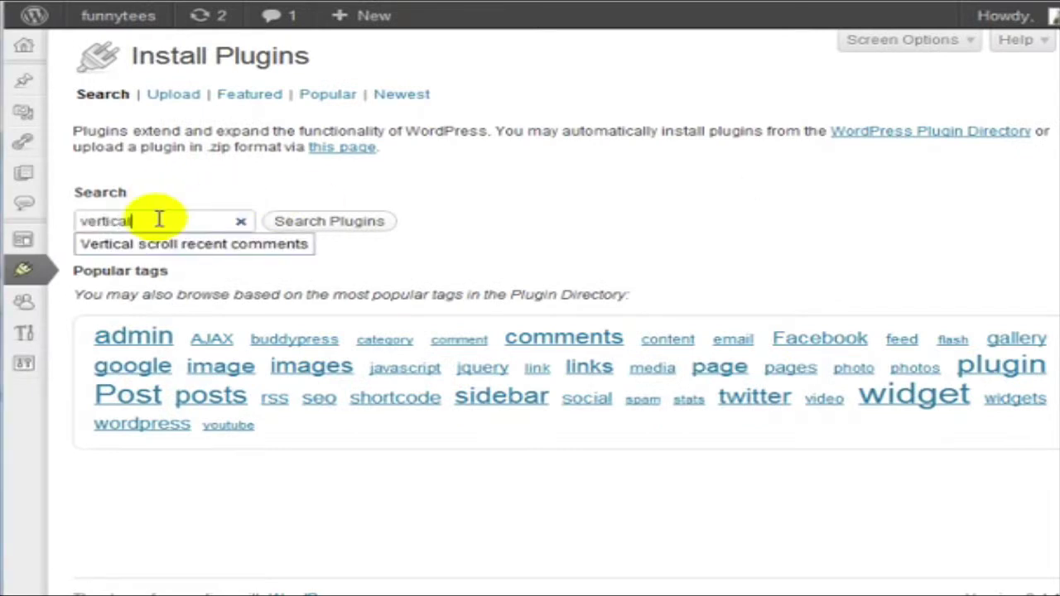
pyautogui.write(' scroll')
pyautogui.click(187, 244)
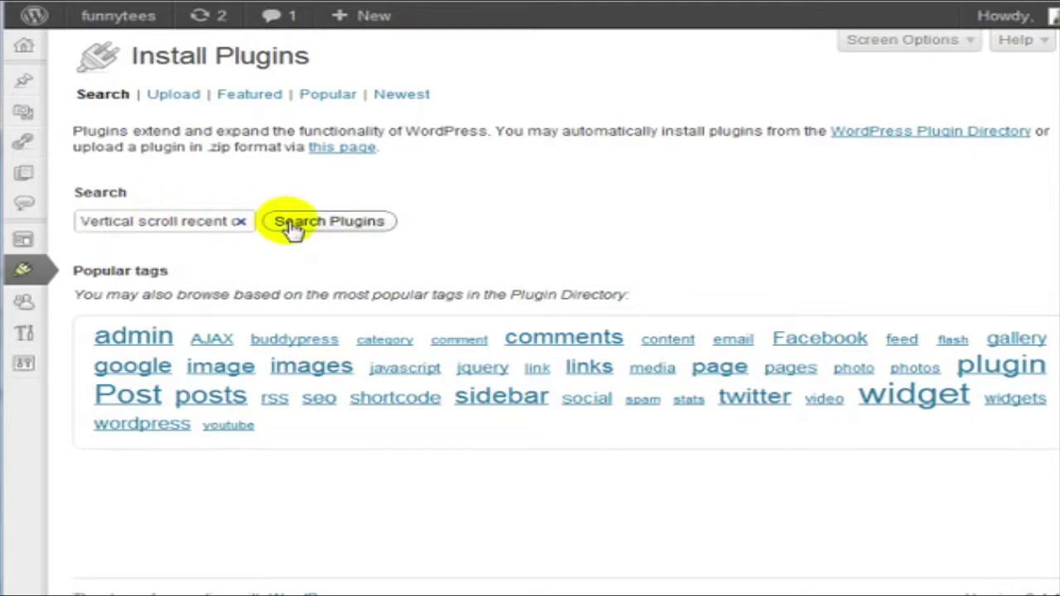
pyautogui.tripleClick(189, 219)
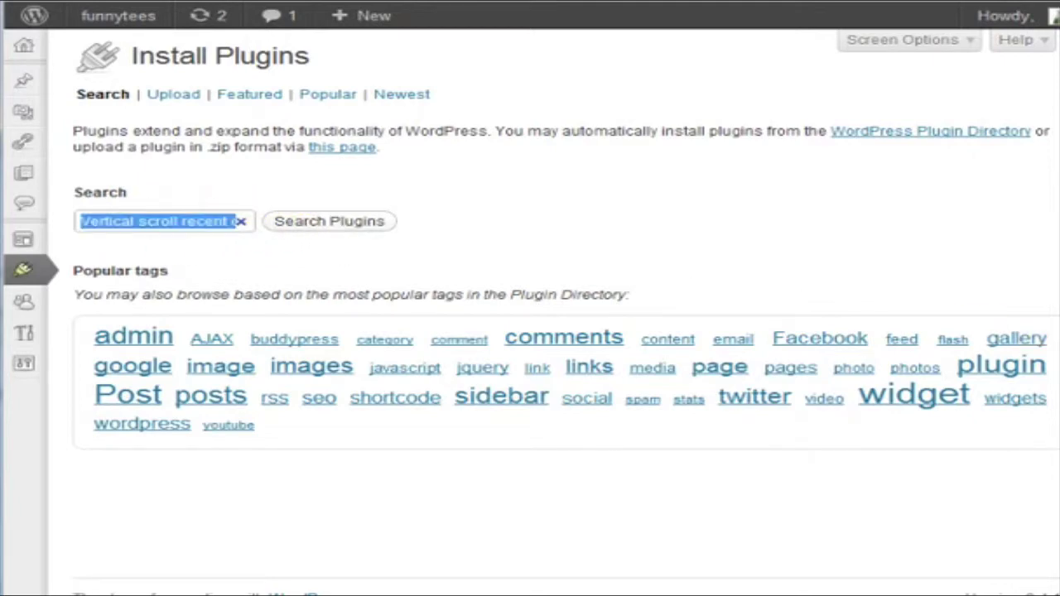
pyautogui.click(328, 219)
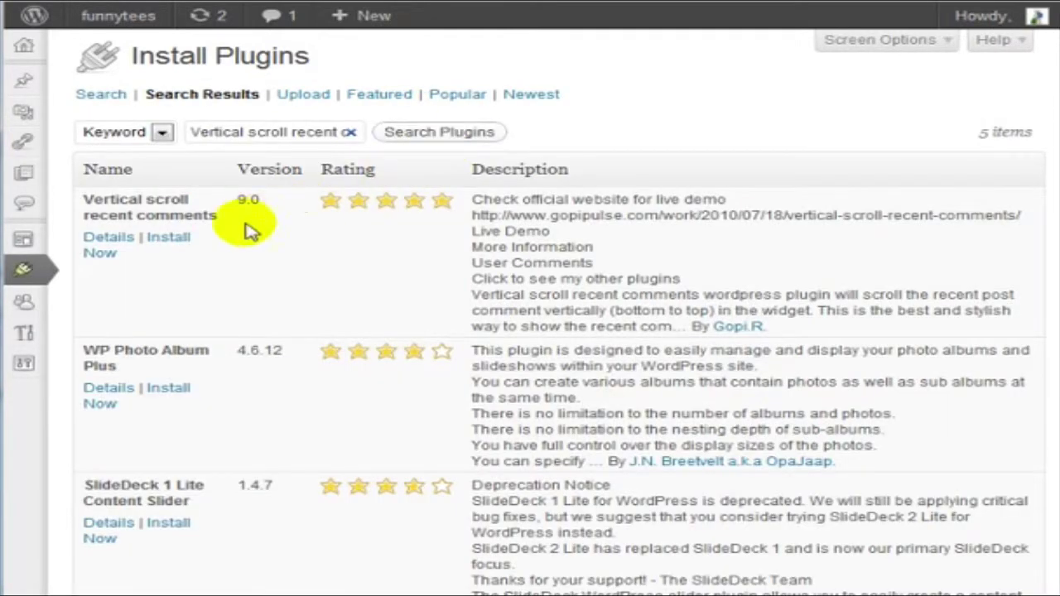
# - Install the Vertical scroll recent comments plugin, entering the FTP password to authorise the connection
pyautogui.click(162, 247)
pyautogui.click(581, 303)
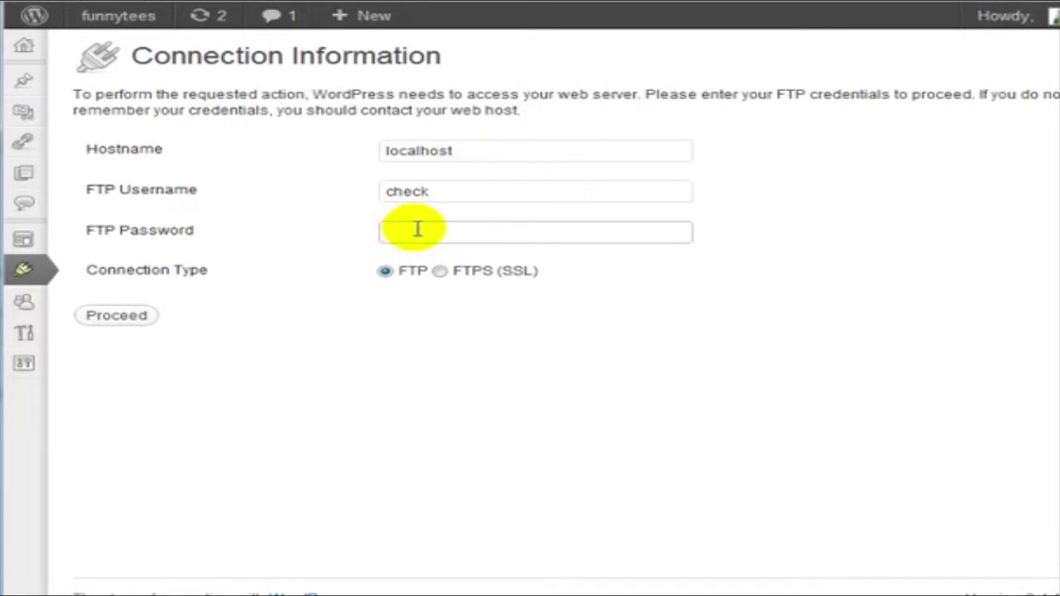
pyautogui.write('************')
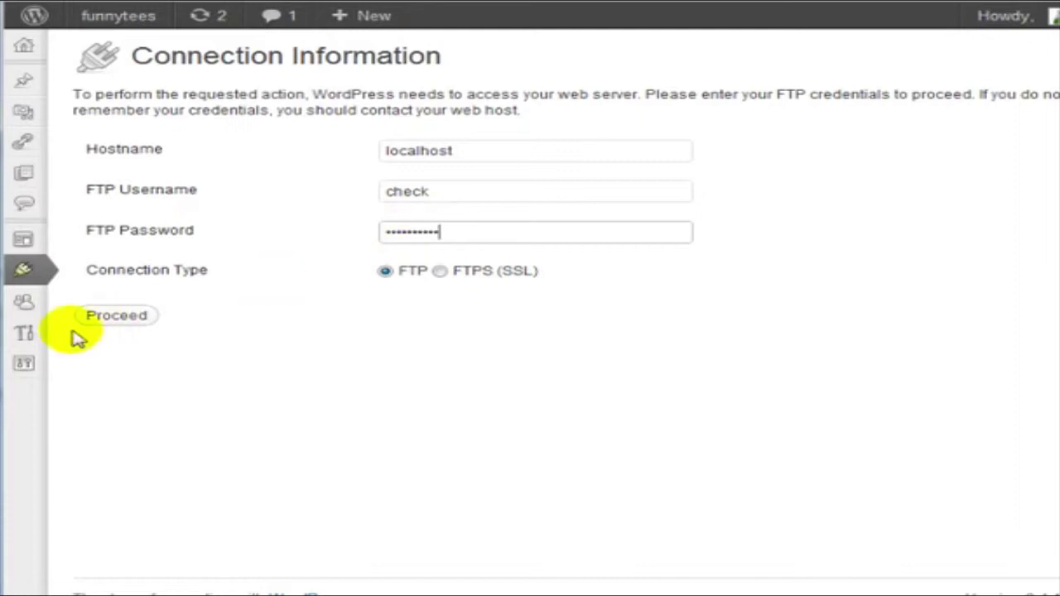
pyautogui.click(98, 325)
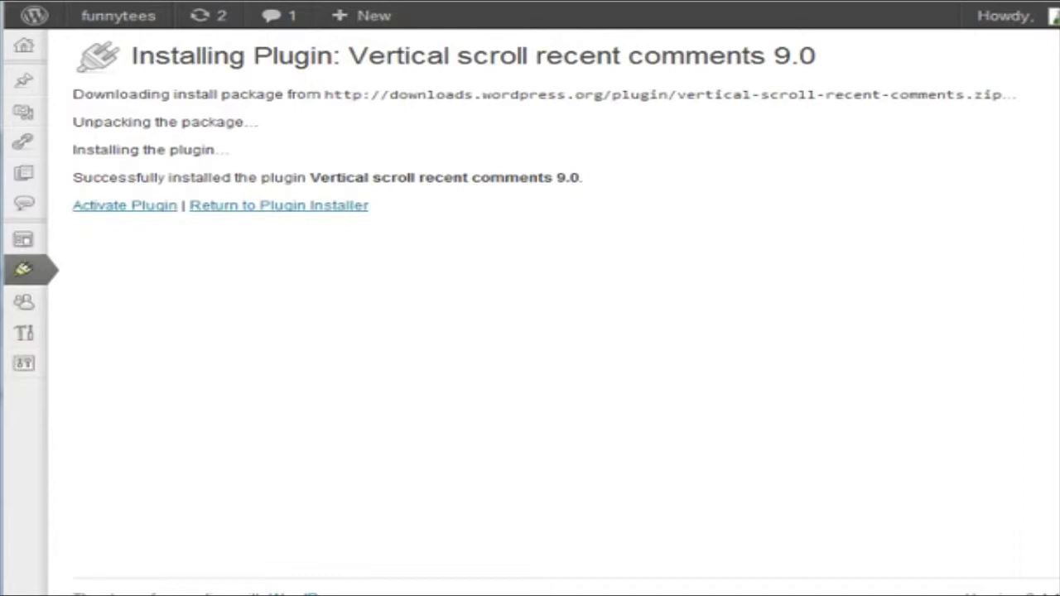
# - Activate the installed plugin, open the Vertical scroll recent comments settings page and look over its options
pyautogui.scroll(-2, 320, 212)
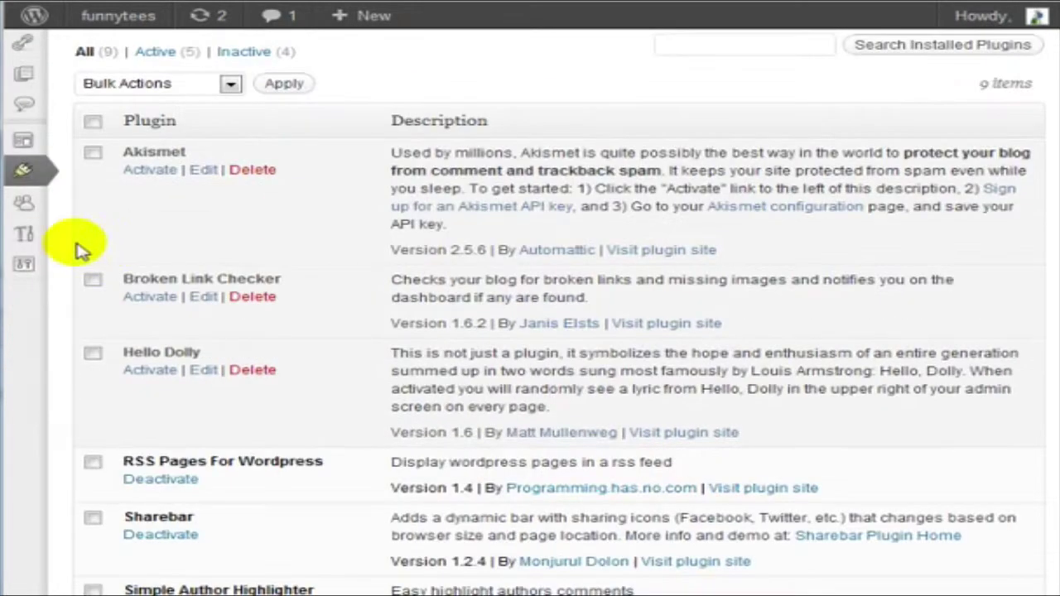
pyautogui.moveTo(25, 269)
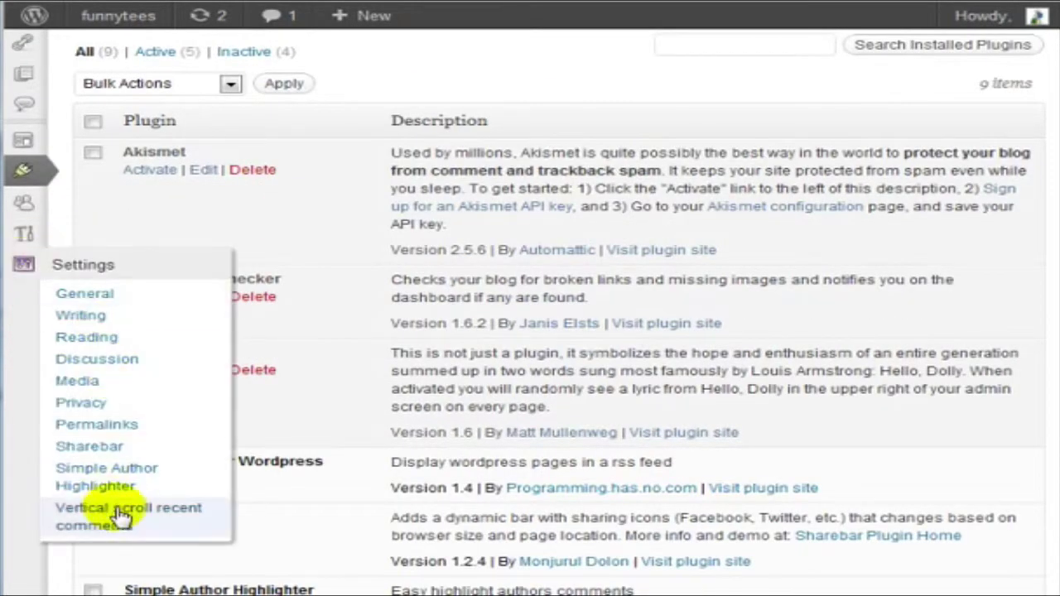
pyautogui.click(170, 522)
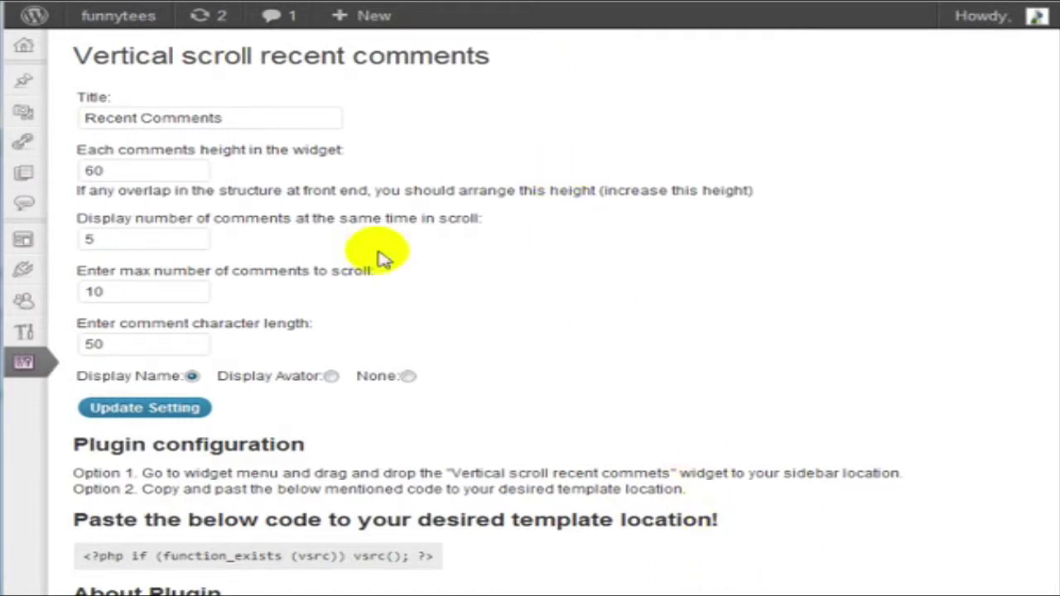
pyautogui.scroll(-2, 557, 217)
pyautogui.scroll(-1, 561, 219)
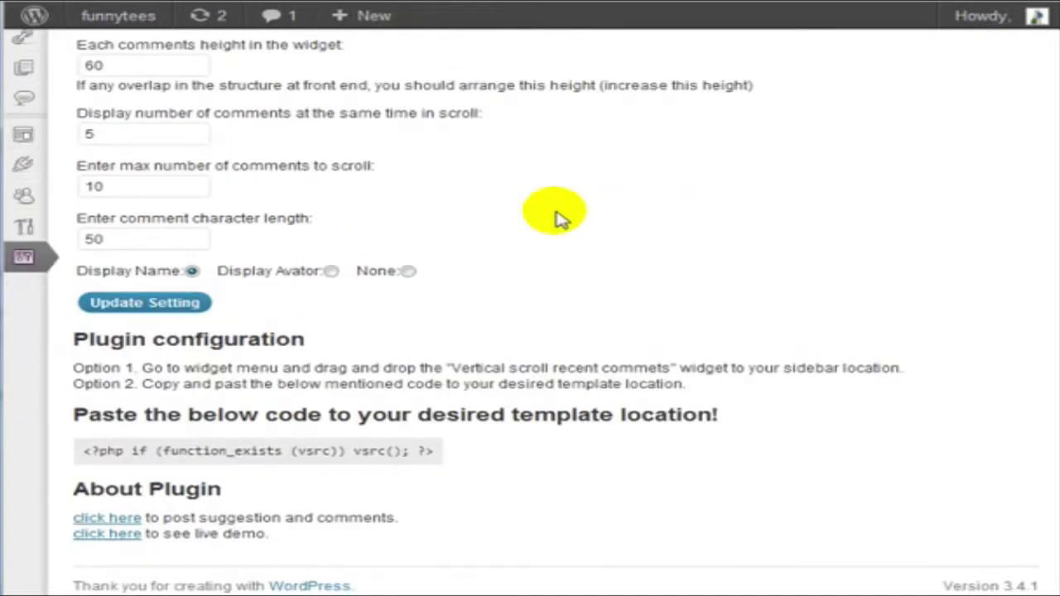
pyautogui.scroll(2, 560, 218)
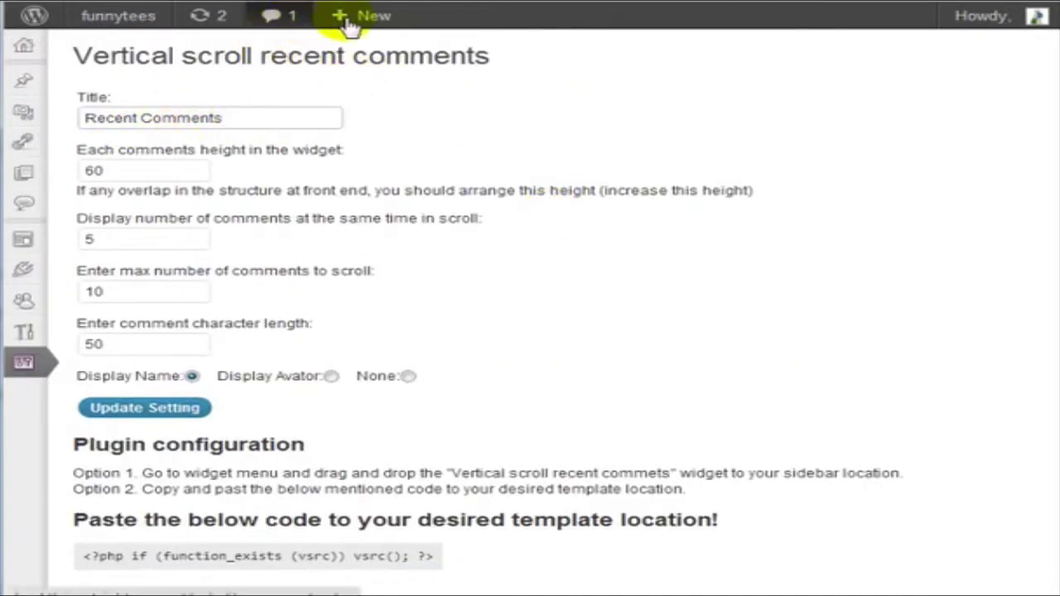
# - Replace the widget title in the plugin settings with "Community Comments"
pyautogui.click(501, 130)
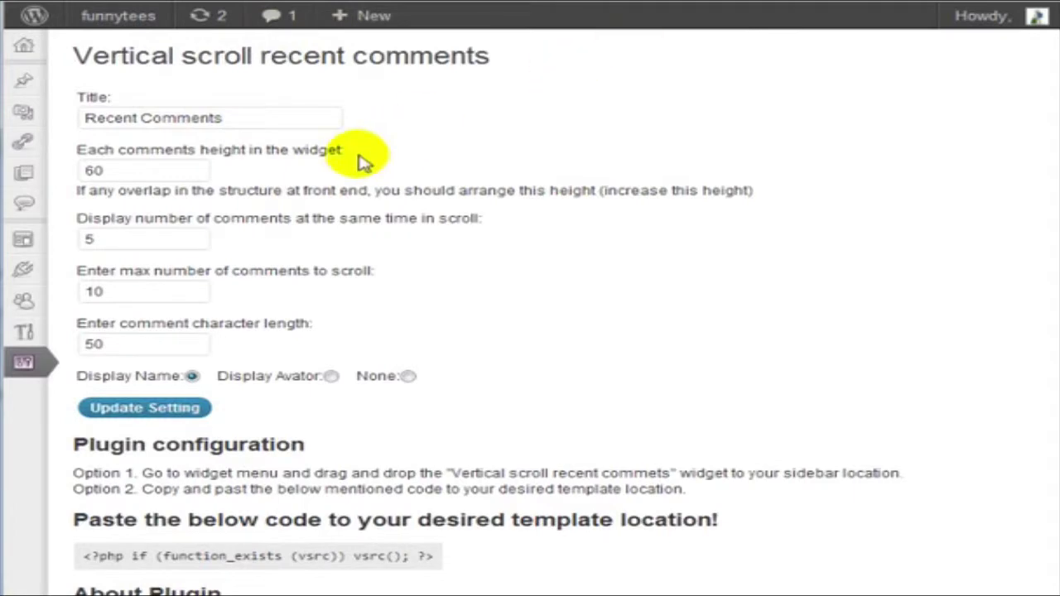
pyautogui.click(235, 119)
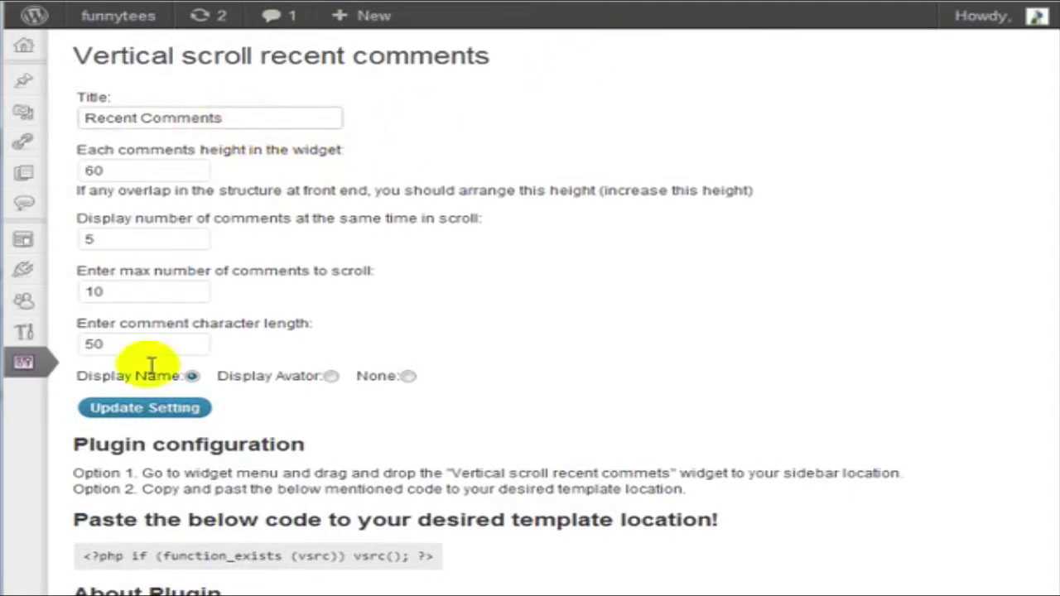
pyautogui.press('Home')
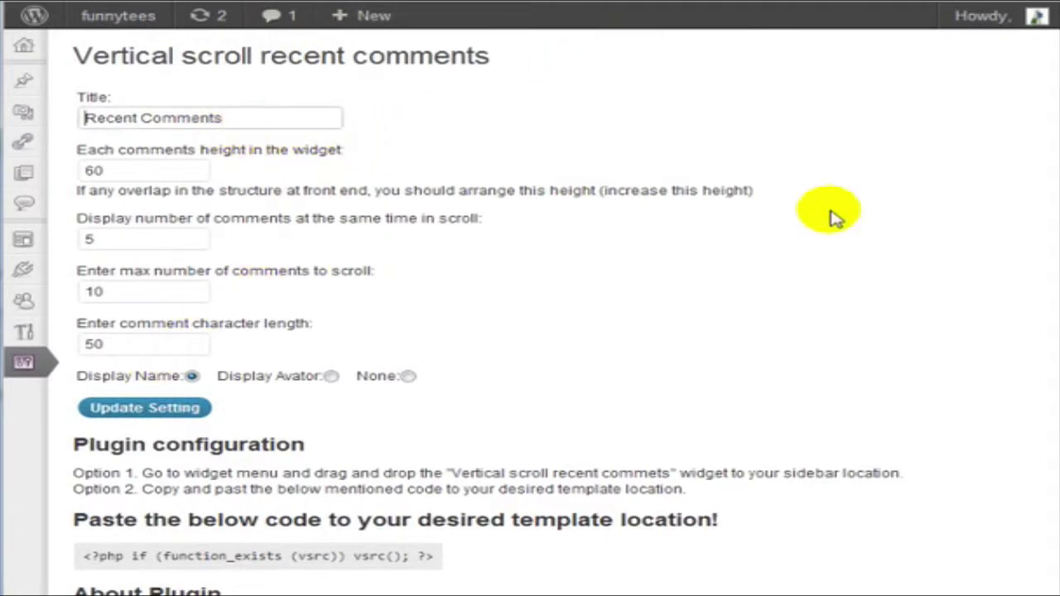
pyautogui.write('Community Co')
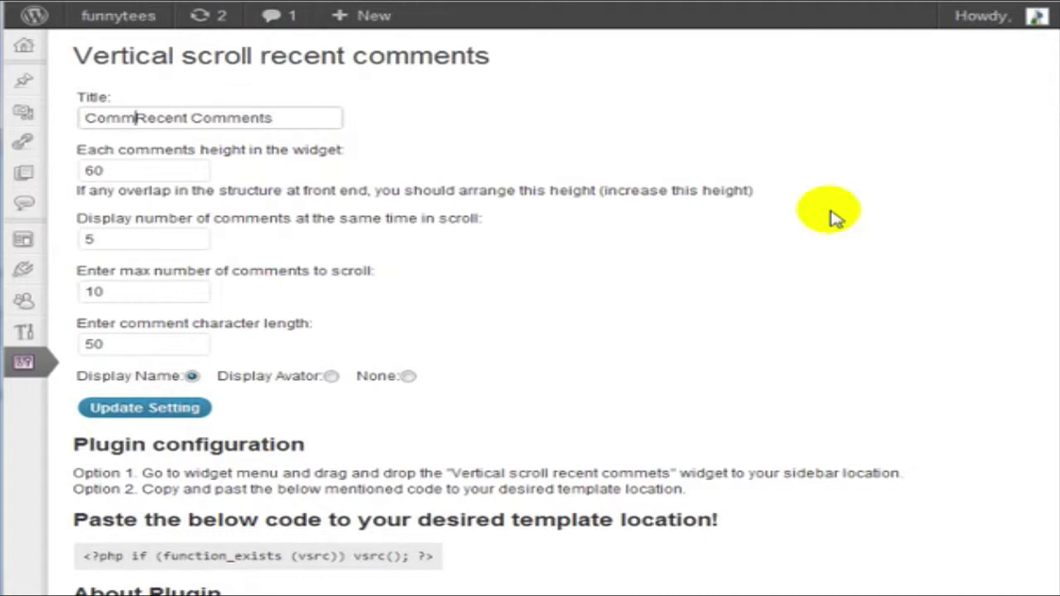
pyautogui.write('mments')
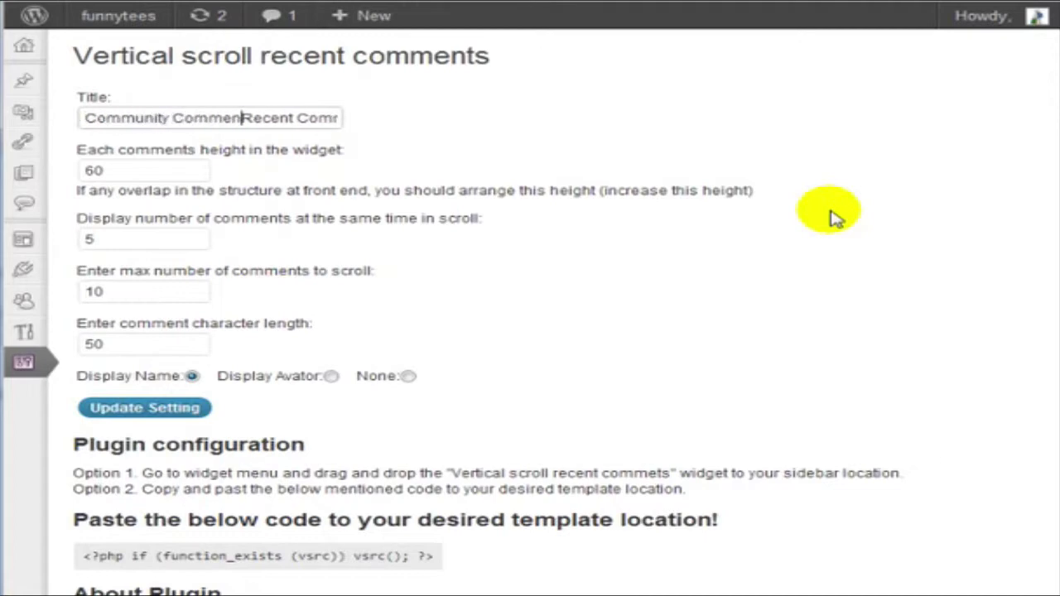
pyautogui.hotkey('shift', 'End')
pyautogui.press('Delete')
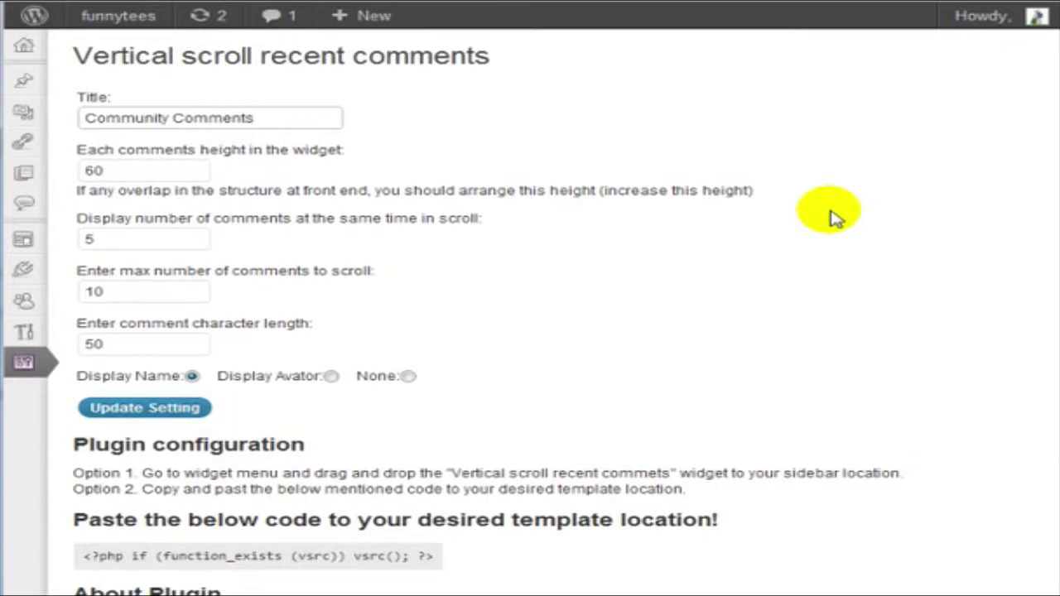
pyautogui.tripleClick(152, 114)
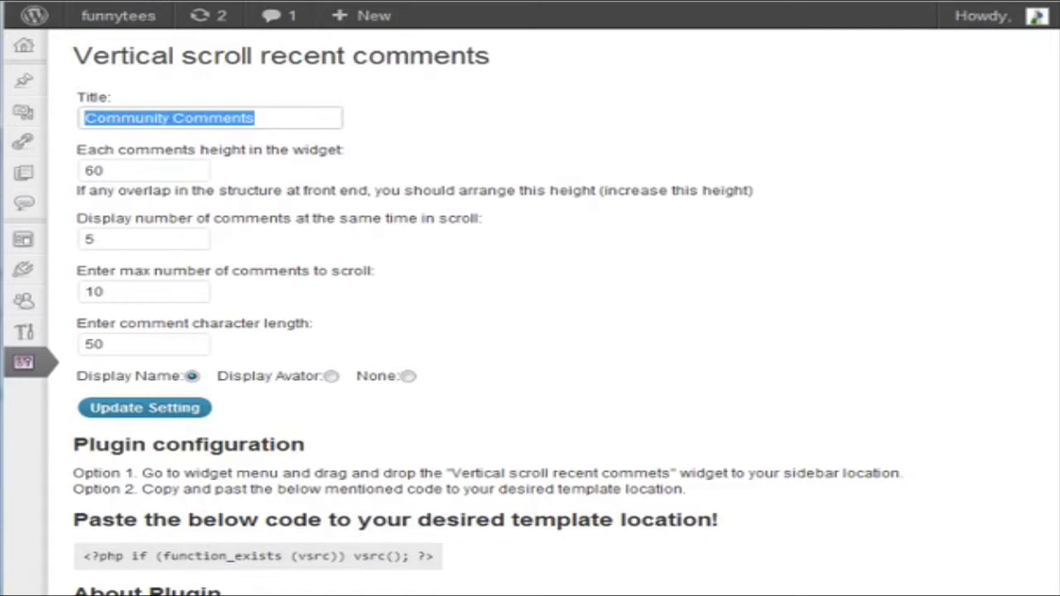
pyautogui.click(303, 116)
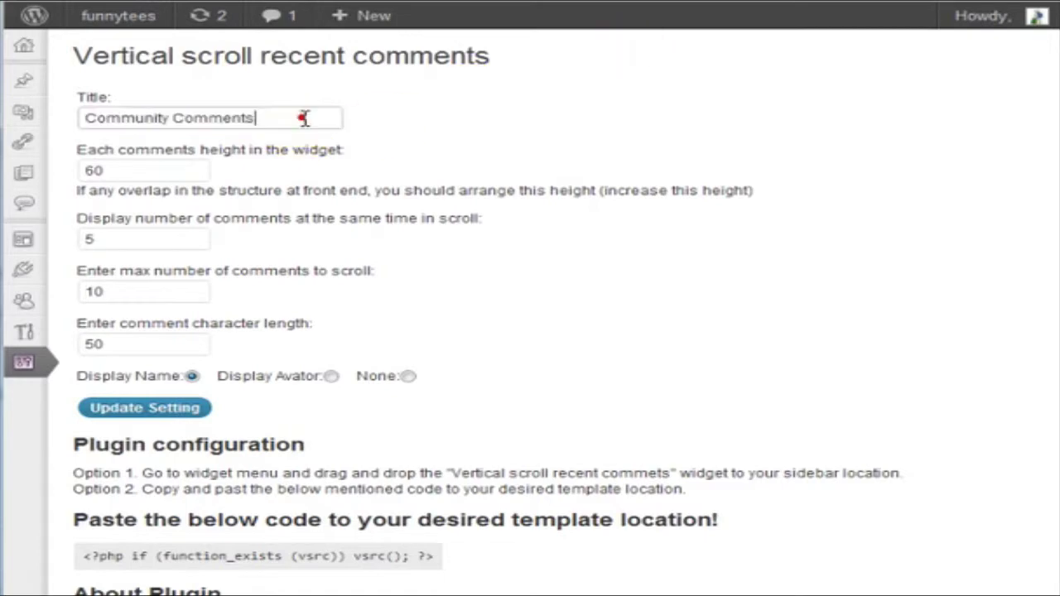
pyautogui.tripleClick(305, 117)
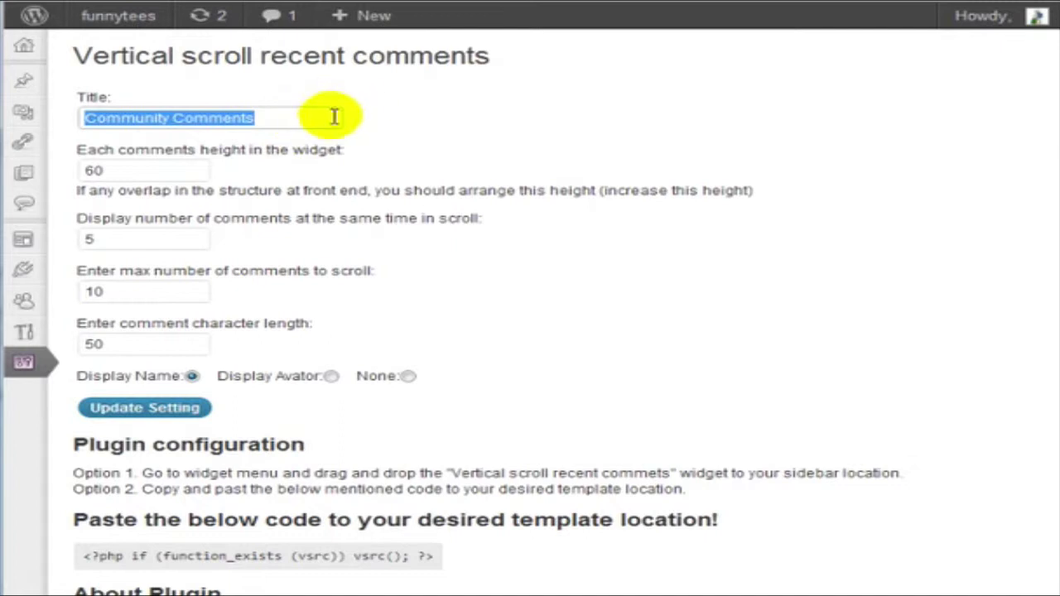
pyautogui.click(322, 119)
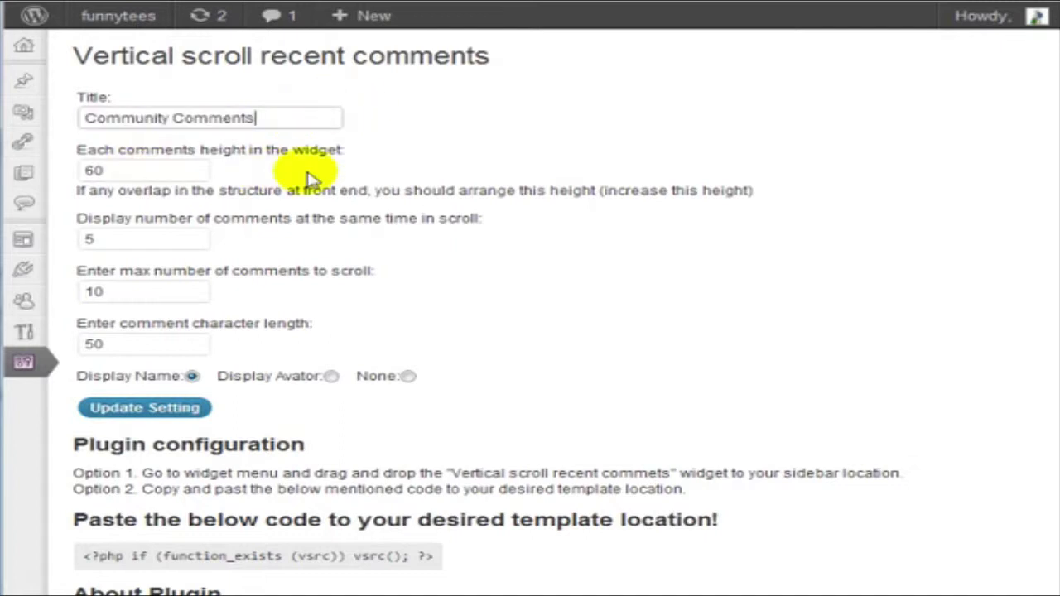
pyautogui.click(193, 171)
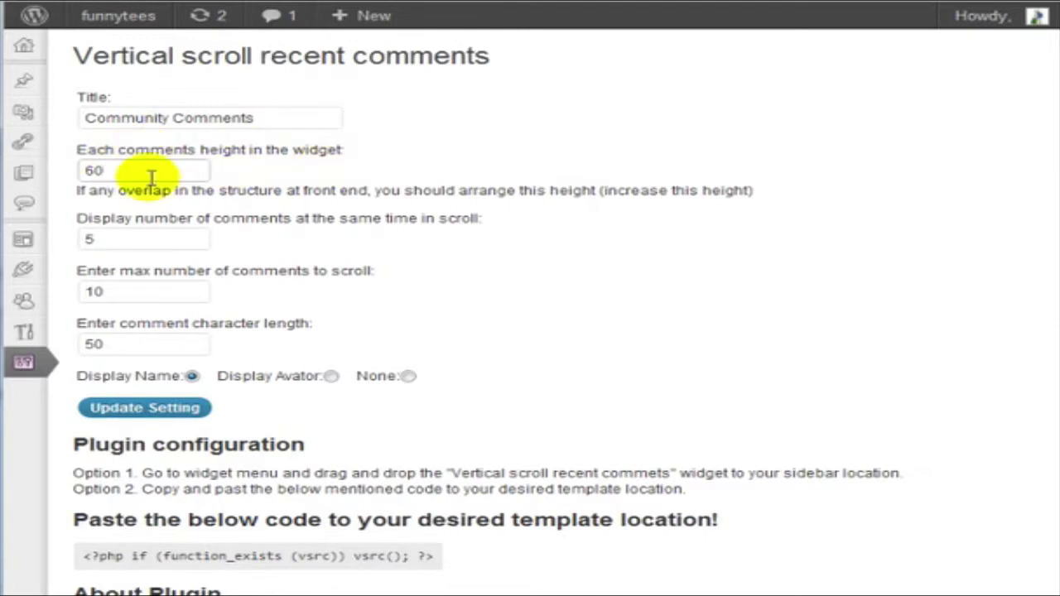
pyautogui.moveTo(85, 173); pyautogui.dragTo(159, 170)
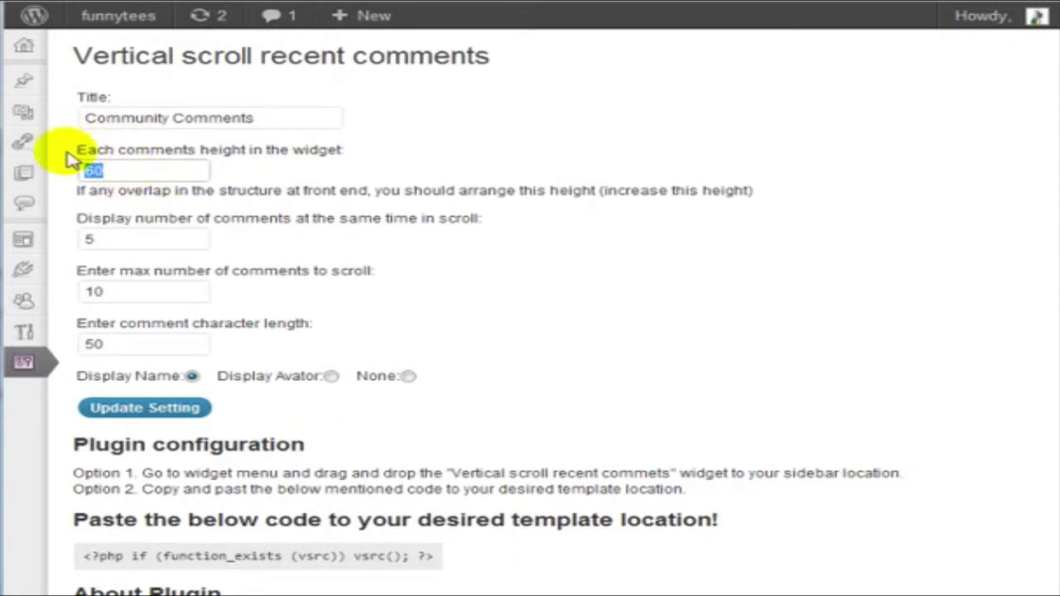
# - Set the number of comments displayed at the same time to 4 and the maximum number of comments to scroll to 15
pyautogui.click(121, 240)
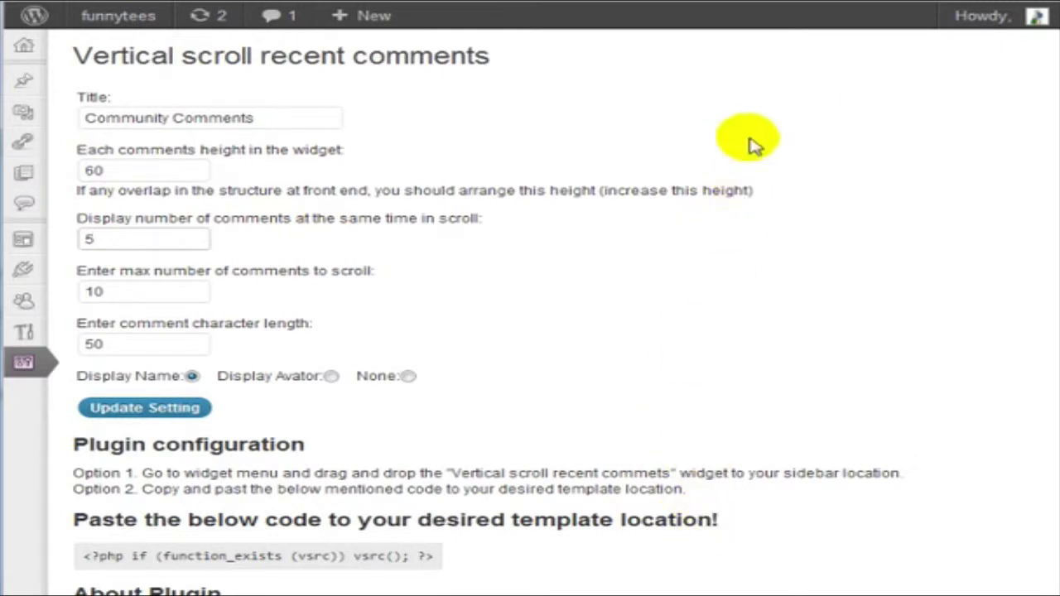
pyautogui.click(128, 235)
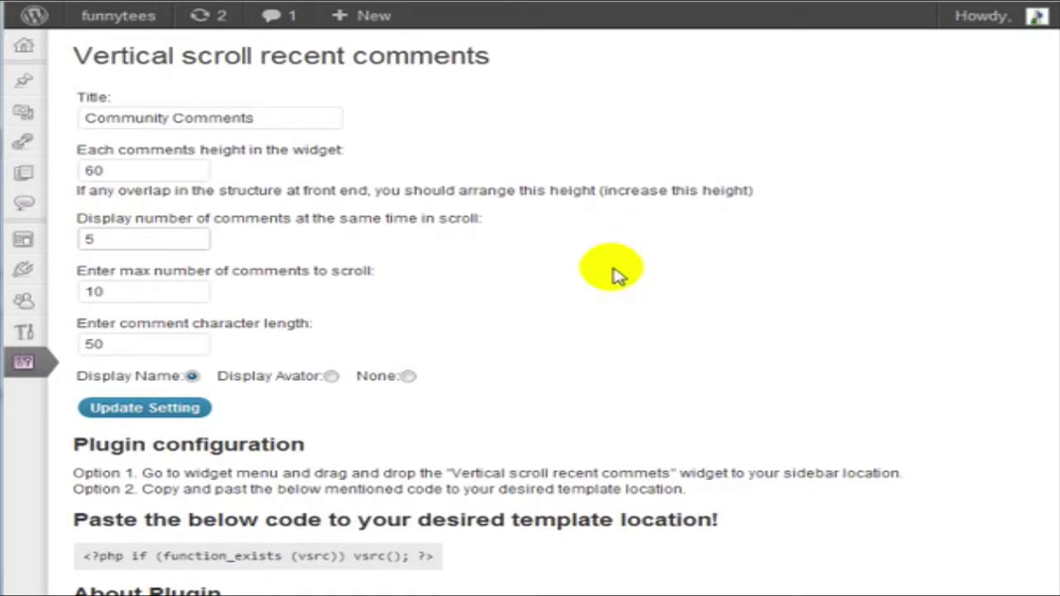
pyautogui.moveTo(114, 243); pyautogui.dragTo(48, 244)
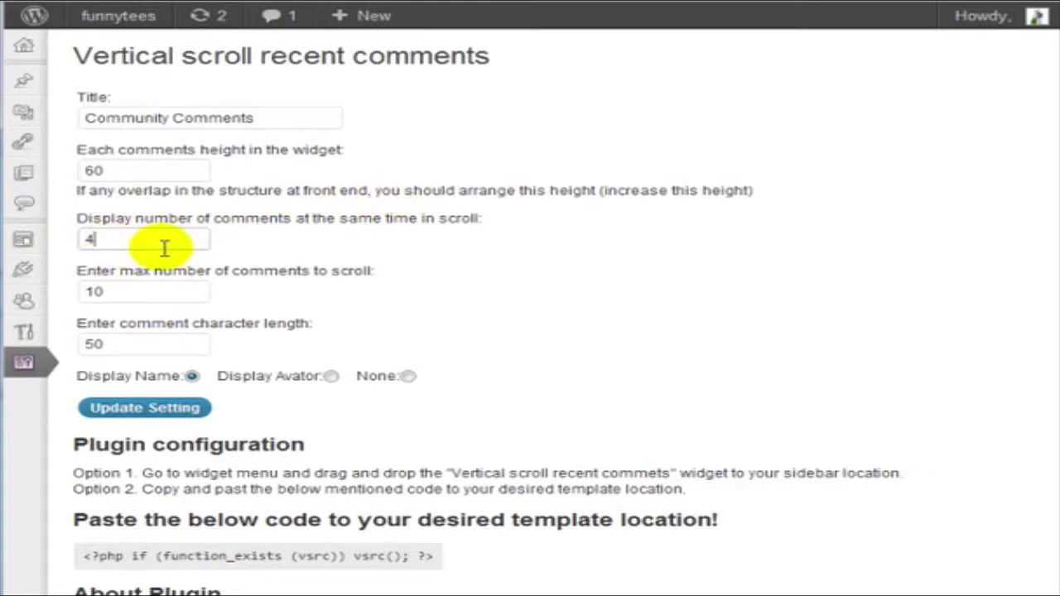
pyautogui.scroll(-2, 249, 252)
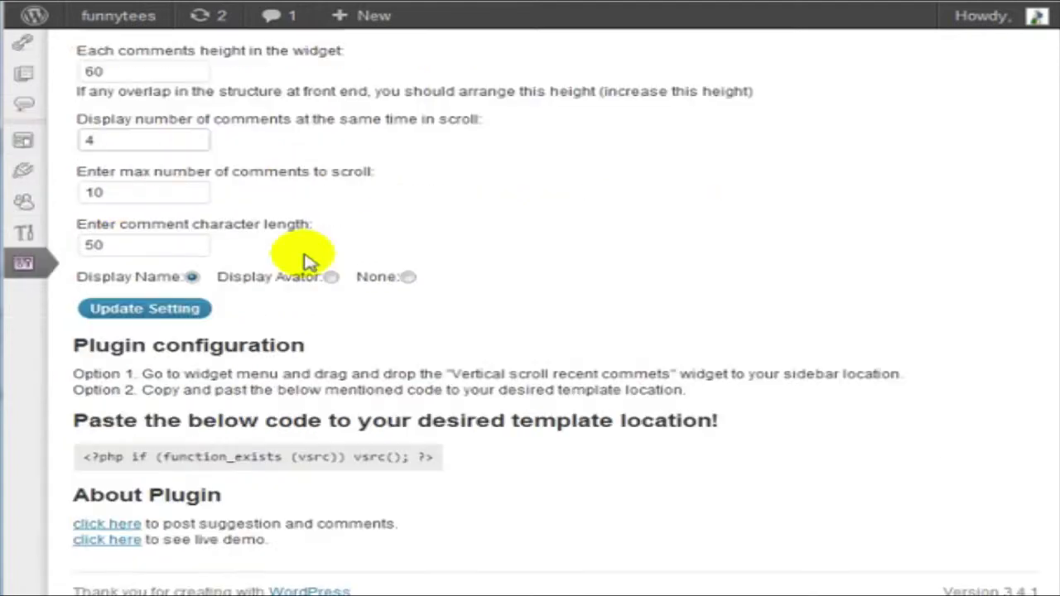
pyautogui.click(143, 196)
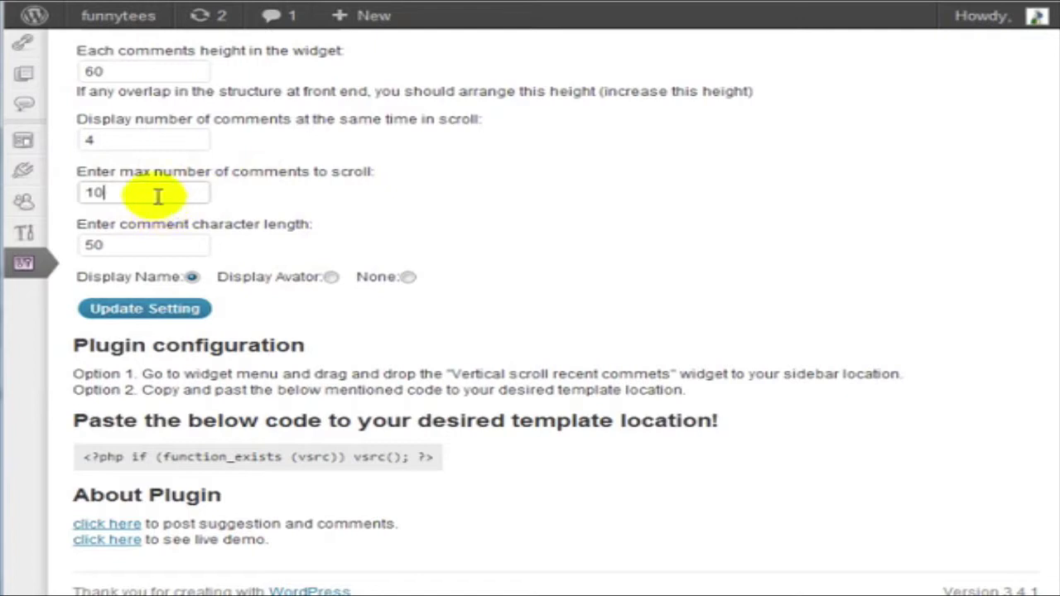
pyautogui.moveTo(157, 196); pyautogui.dragTo(83, 189)
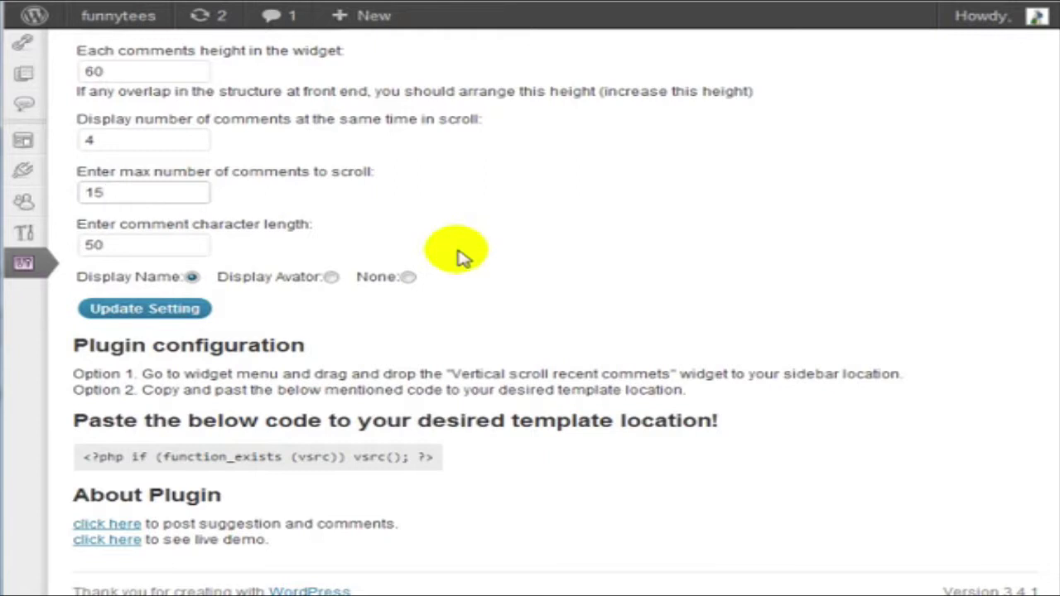
# - Keep the comment character length at 50 and save the plugin settings
pyautogui.click(184, 141)
pyautogui.click(186, 191)
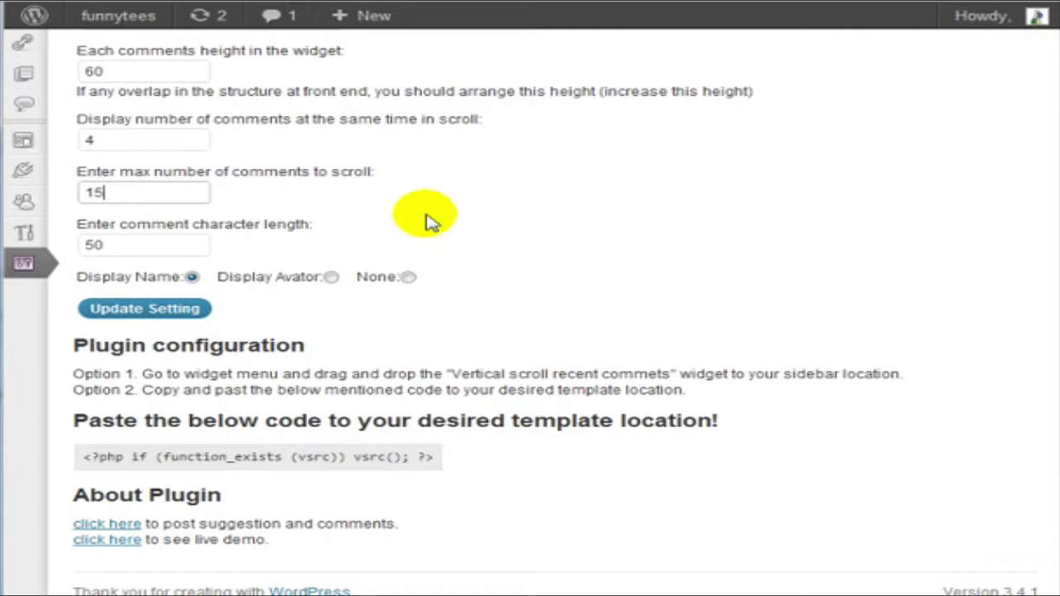
pyautogui.scroll(-1, 426, 222)
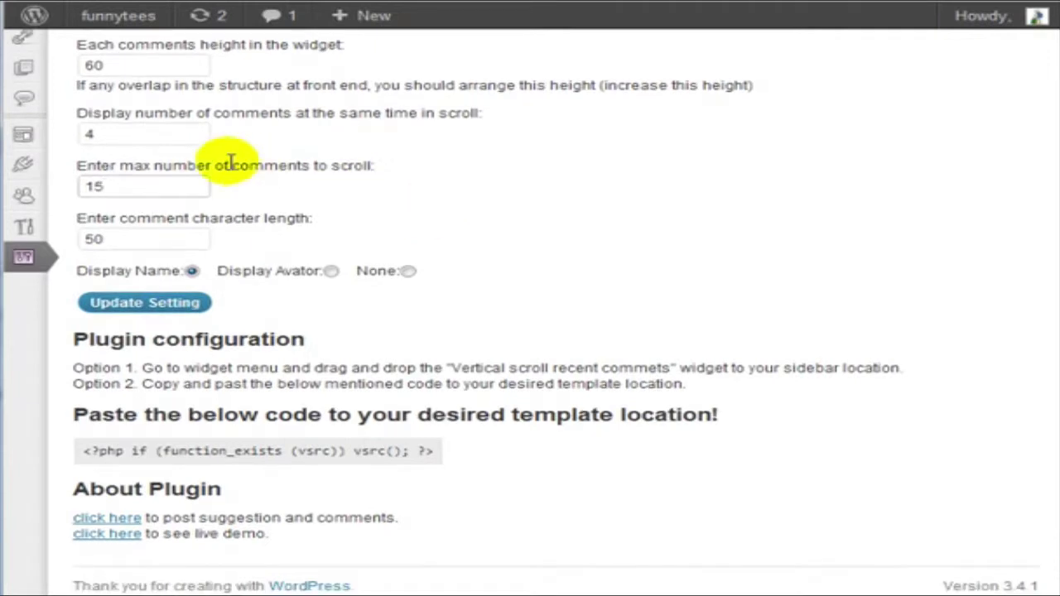
pyautogui.click(162, 232)
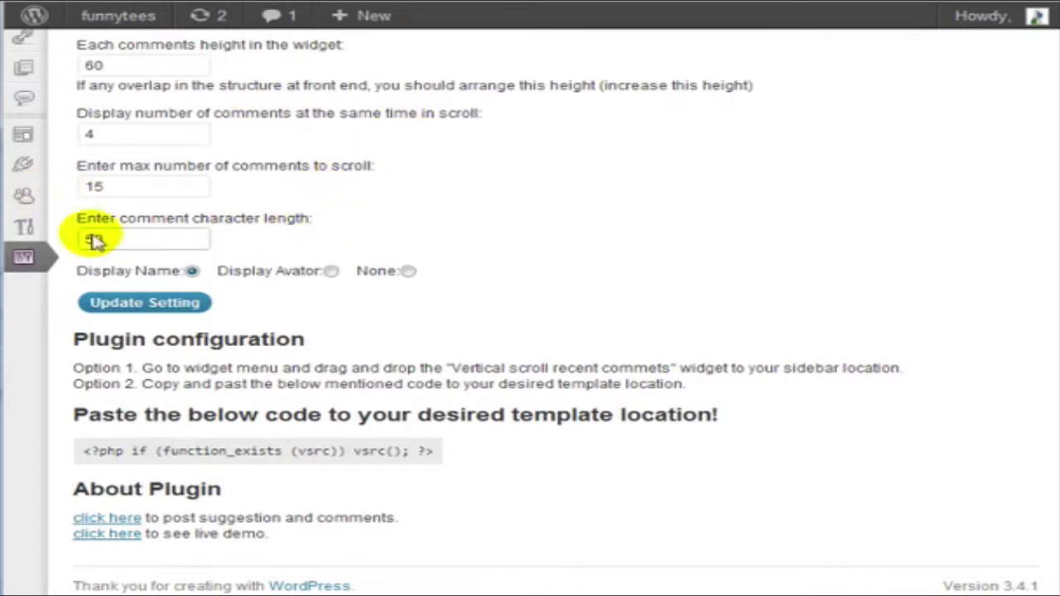
pyautogui.doubleClick(116, 239)
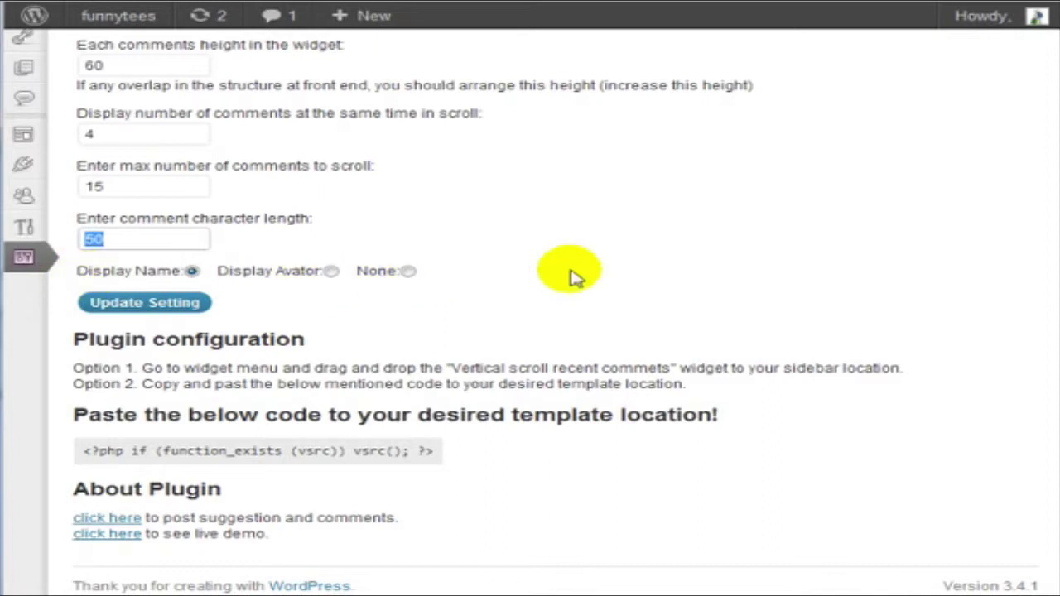
pyautogui.click(177, 307)
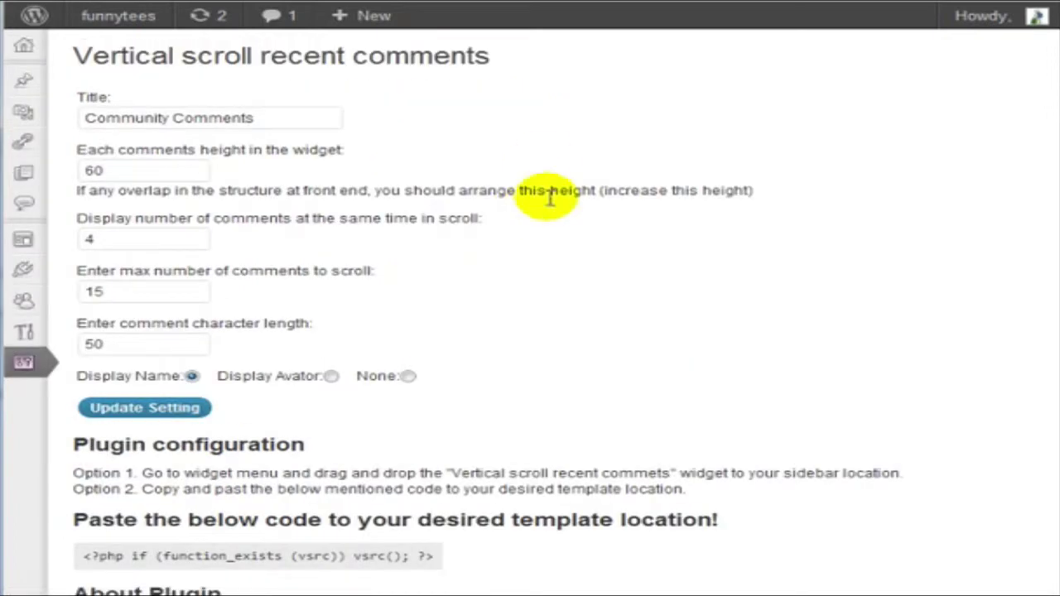
# - Review the name and avatar display options, the plugin configuration instructions and the PHP template code
pyautogui.scroll(-2, 551, 192)
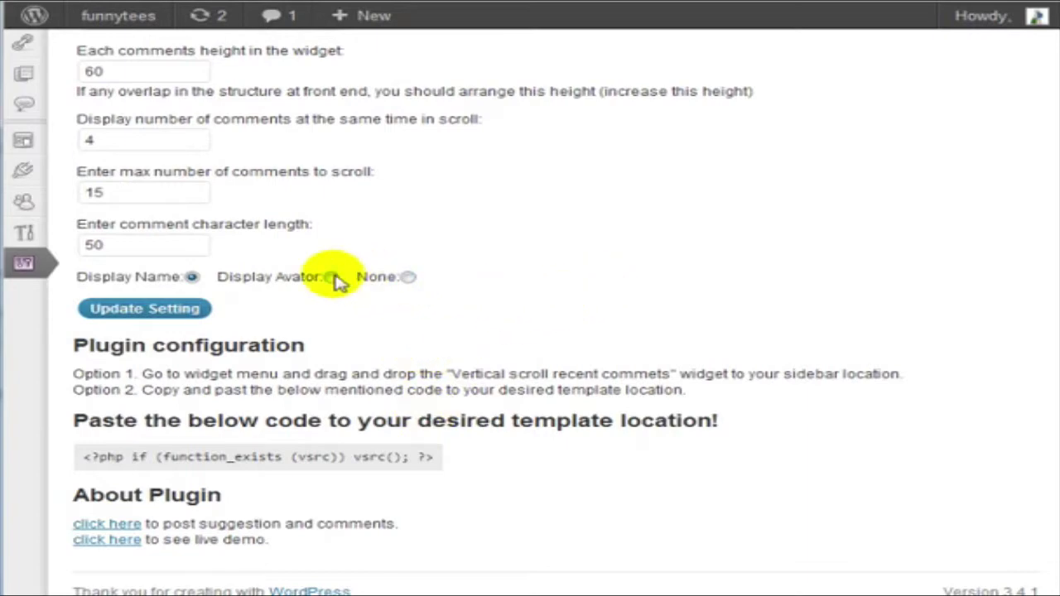
pyautogui.scroll(-1, 534, 313)
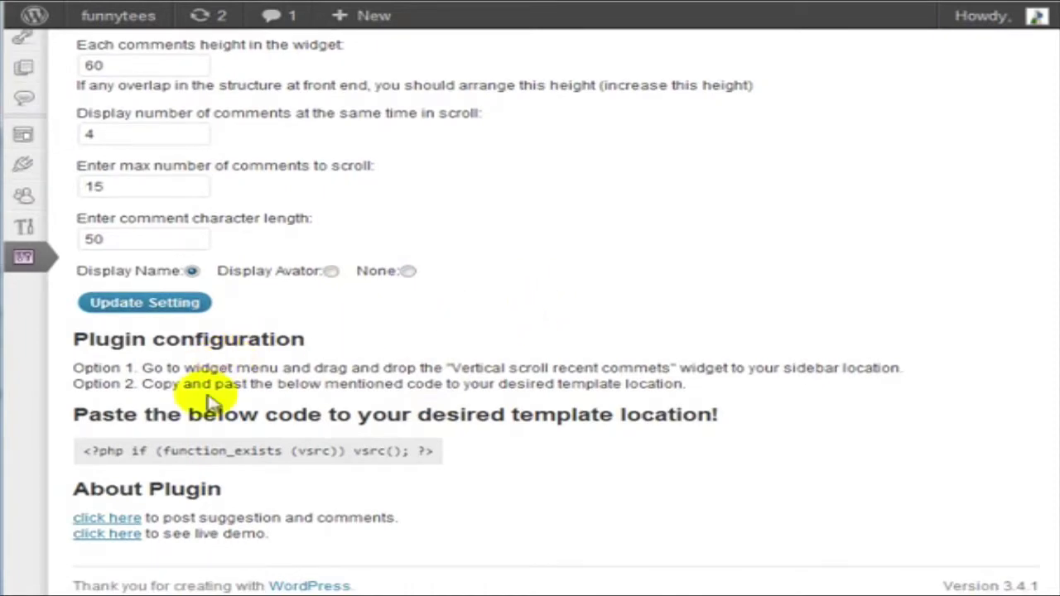
pyautogui.scroll(1, 663, 336)
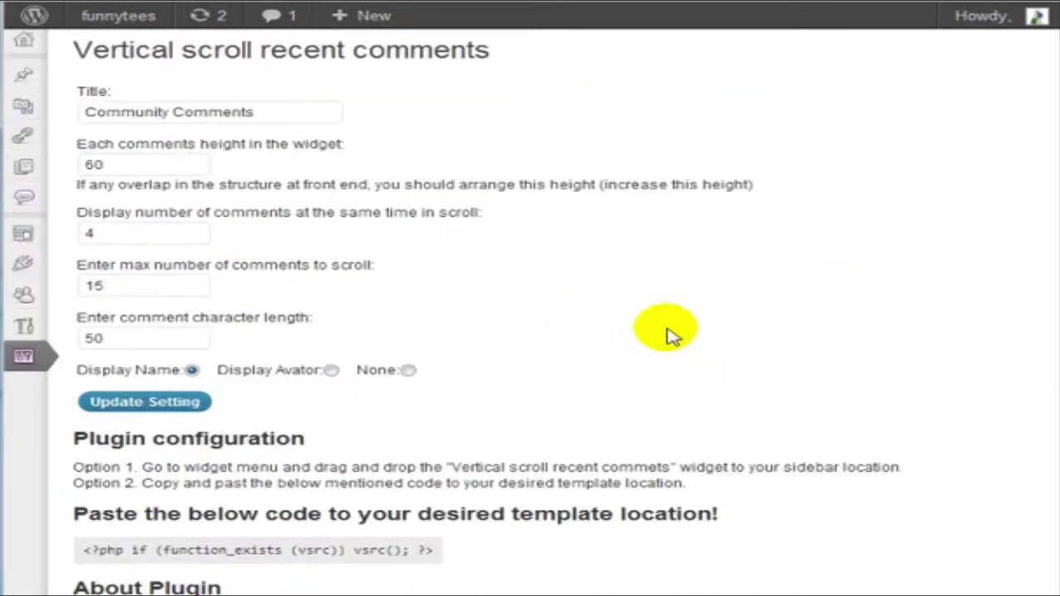
pyautogui.scroll(-1, 666, 336)
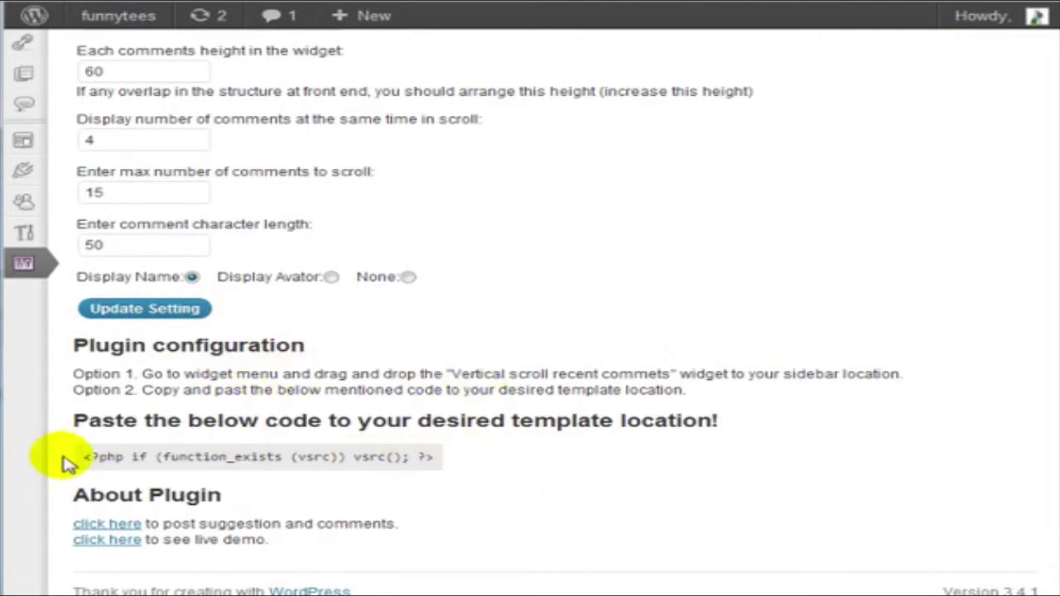
pyautogui.moveTo(71, 457); pyautogui.dragTo(493, 459)
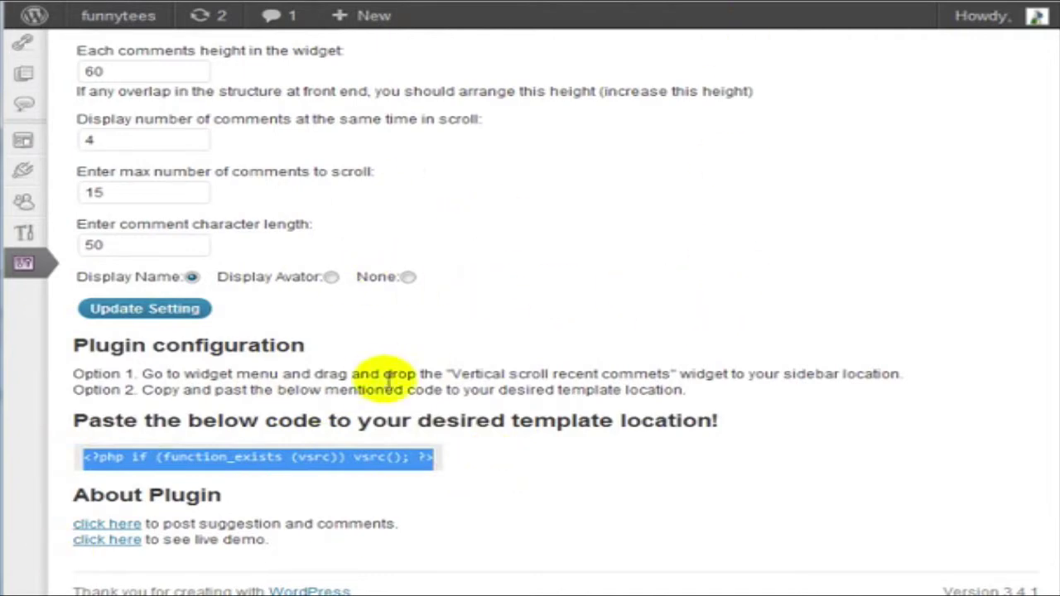
pyautogui.click(361, 365)
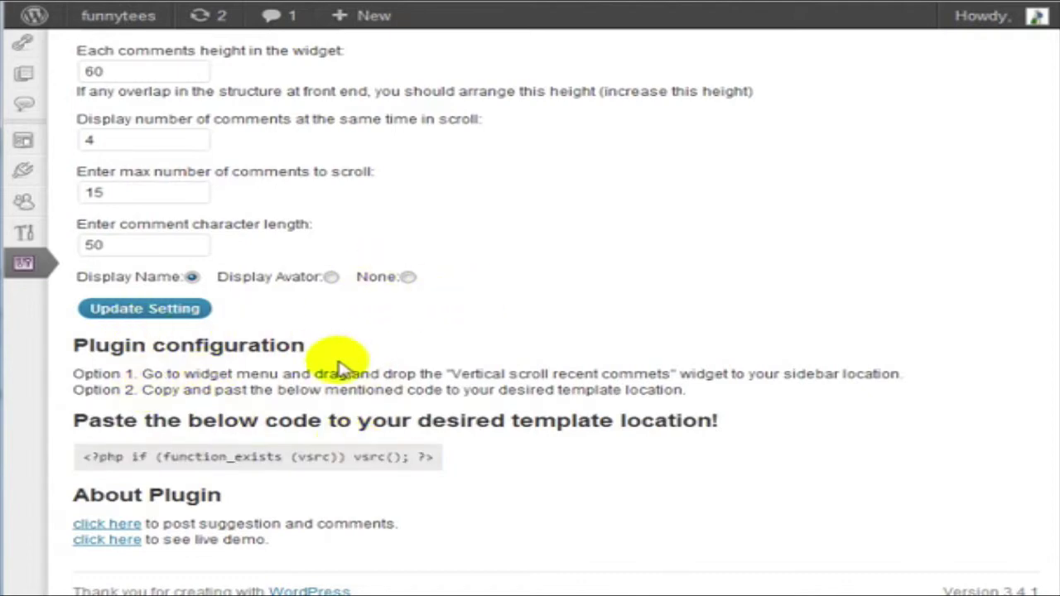
# - Open the Widgets page and add the Vertical scroll recent comments widget to the Main Sidebar
pyautogui.scroll(3, 348, 345)
pyautogui.moveTo(23, 240)
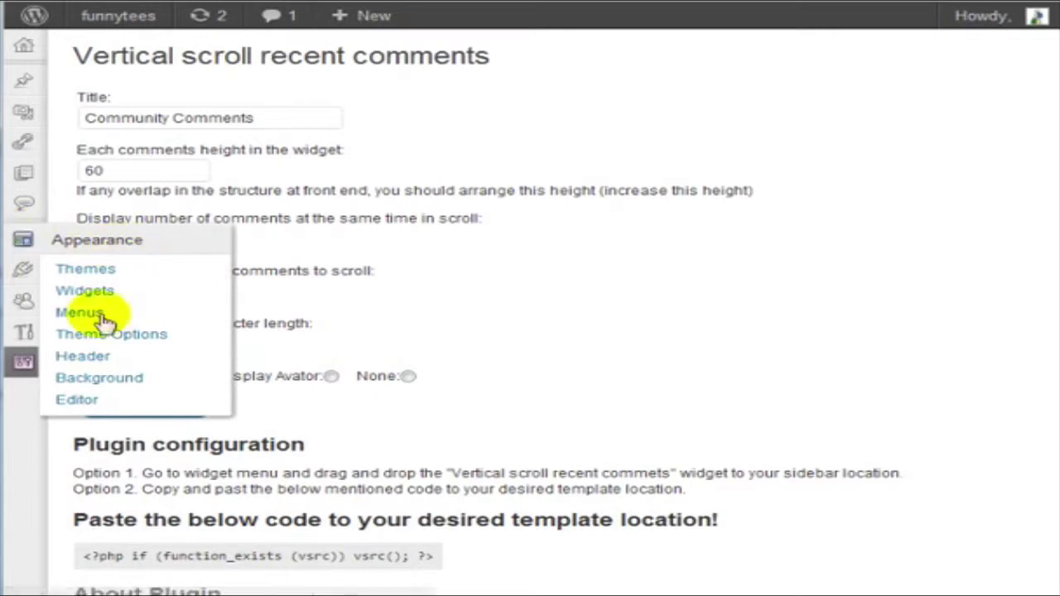
pyautogui.click(113, 290)
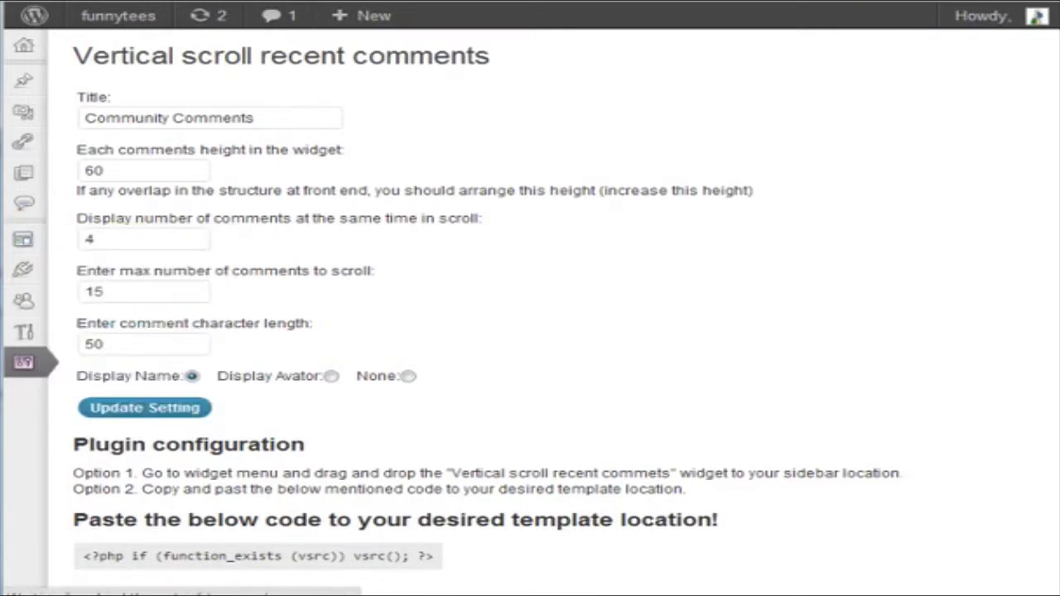
pyautogui.scroll(-7, 438, 254)
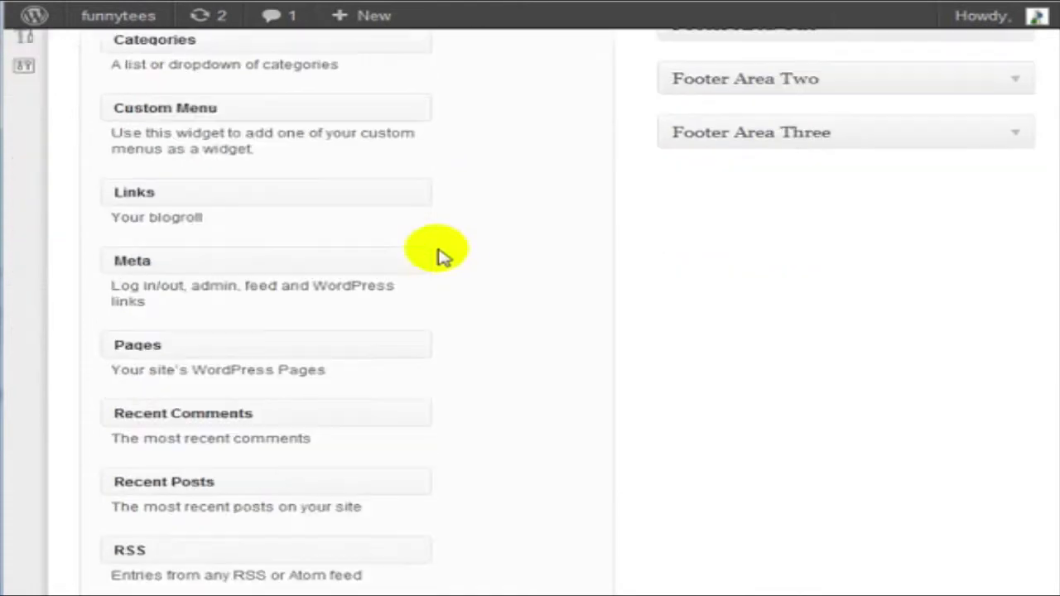
pyautogui.scroll(-2, 278, 534)
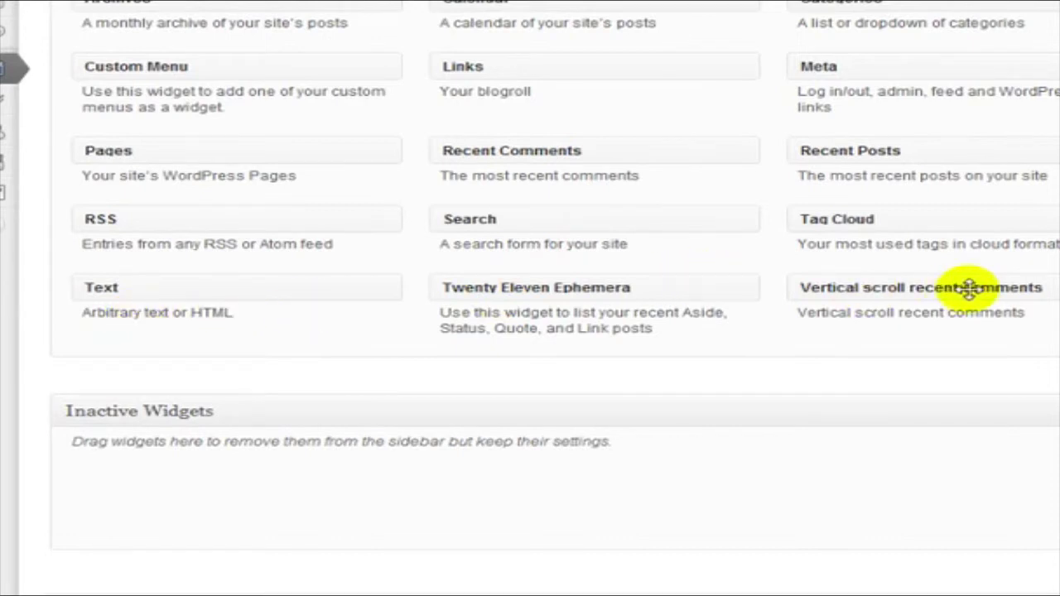
pyautogui.scroll(3, 969, 288)
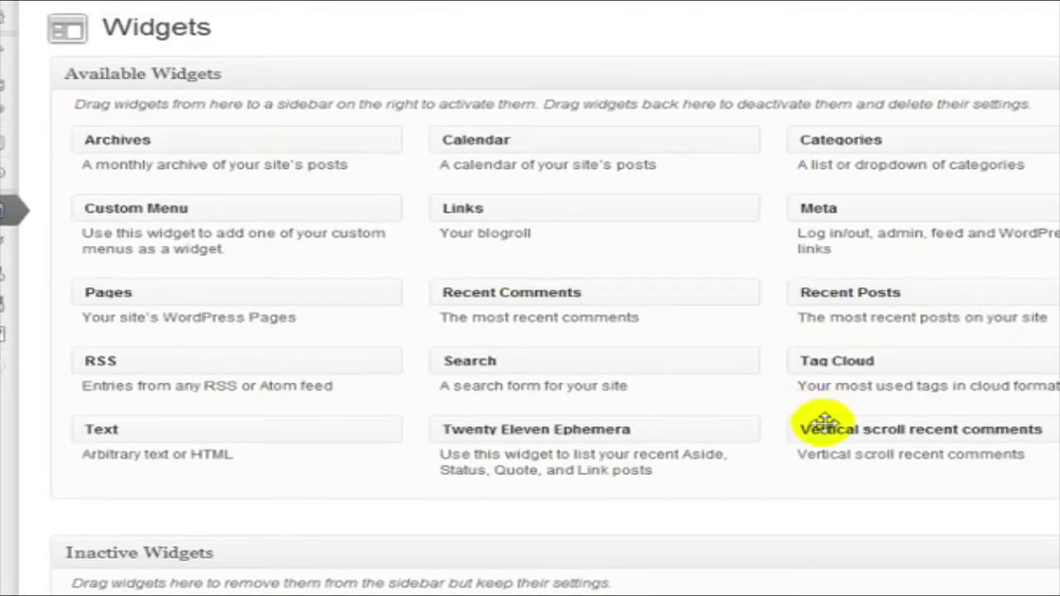
pyautogui.moveTo(828, 424); pyautogui.dragTo(1059, 389)
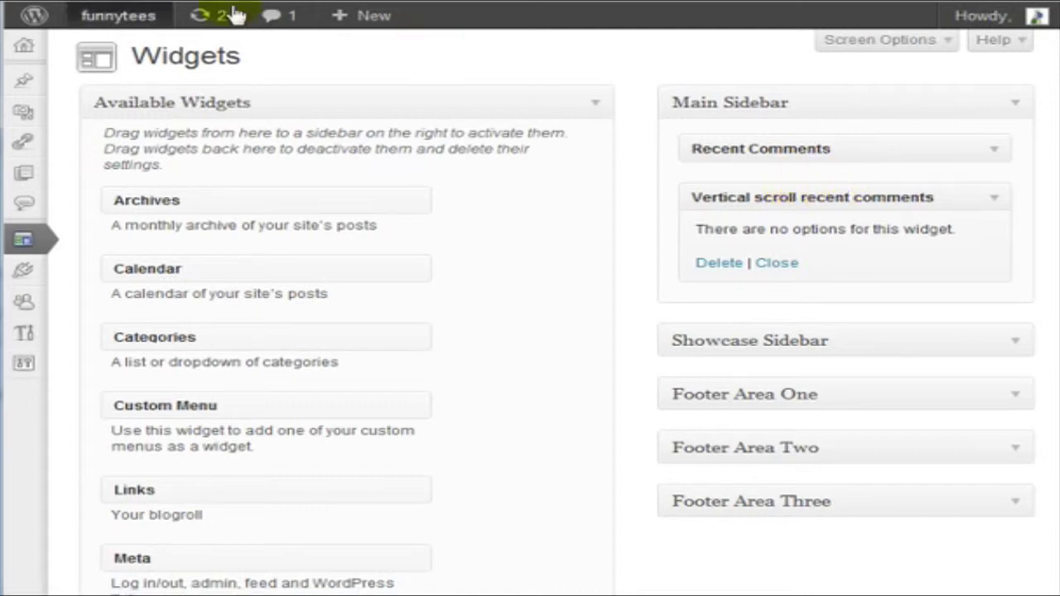
# - View the site's front page and compare the Community Comments widget with the default Recent Comments list
pyautogui.moveTo(113, 23)
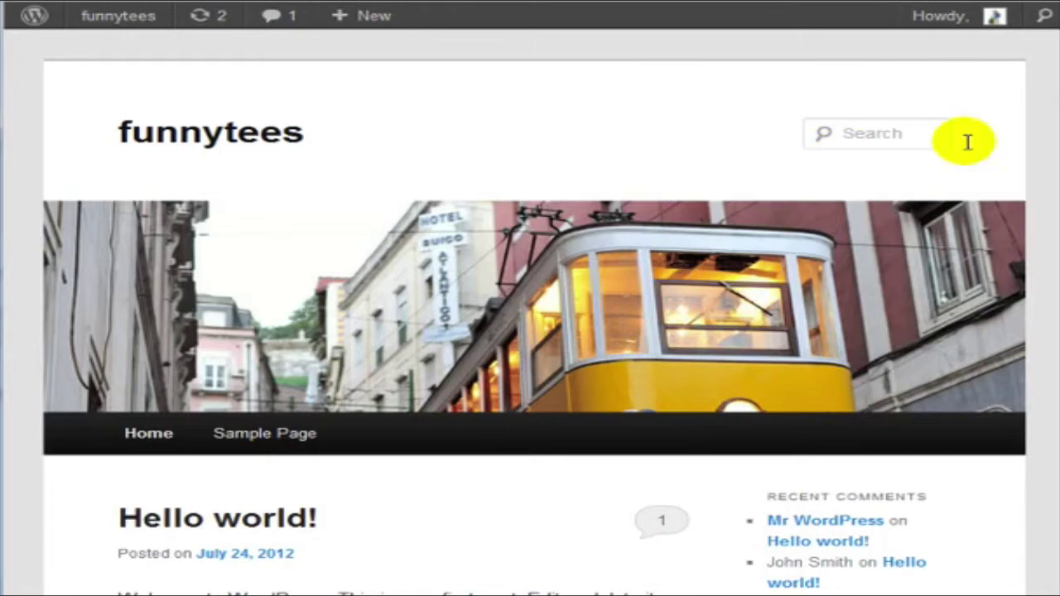
pyautogui.scroll(-5, 1020, 132)
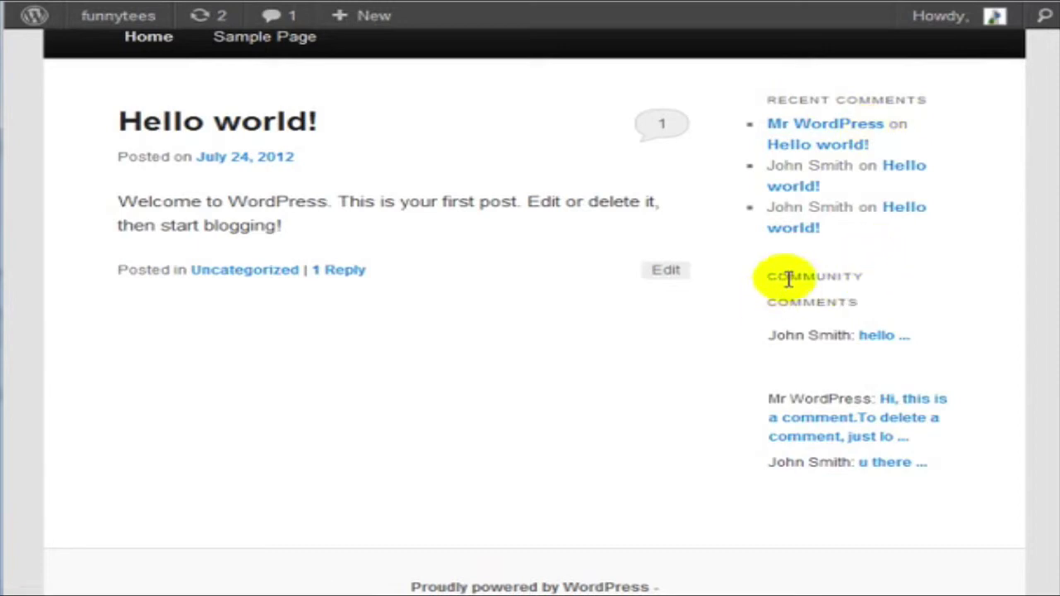
pyautogui.moveTo(789, 280); pyautogui.dragTo(848, 300)
pyautogui.click(847, 301)
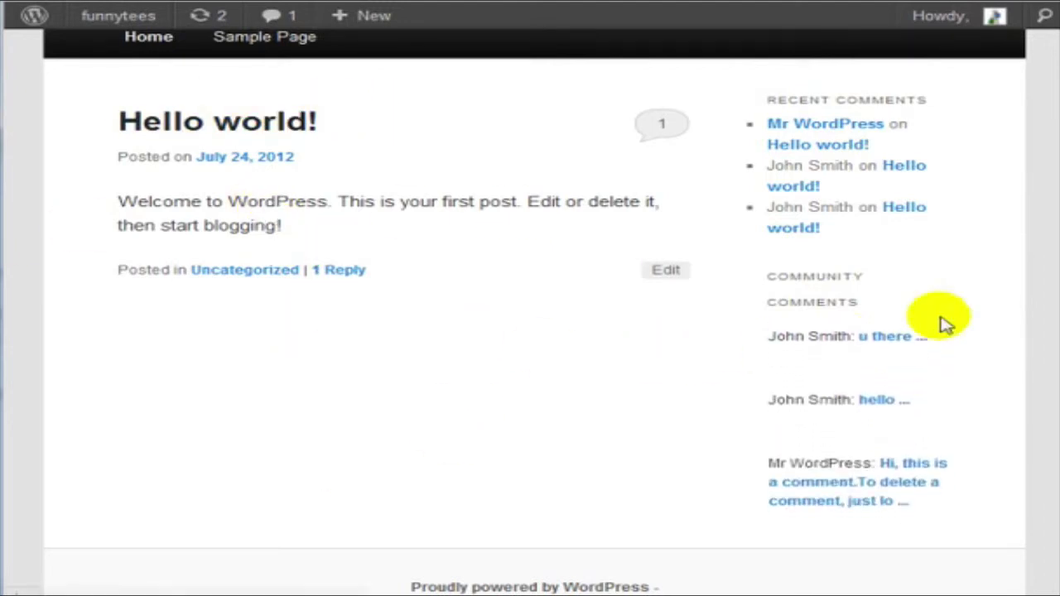
pyautogui.scroll(2, 945, 323)
pyautogui.scroll(2, 883, 293)
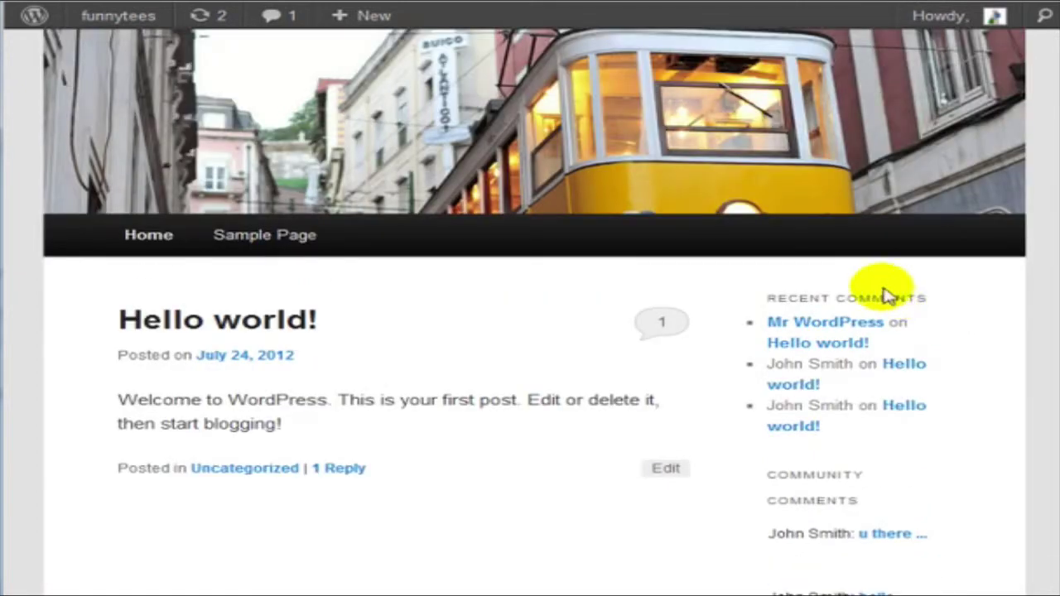
# - Follow the "u there" comment link in the Community Comments widget and look over the linked post
pyautogui.scroll(-4, 887, 291)
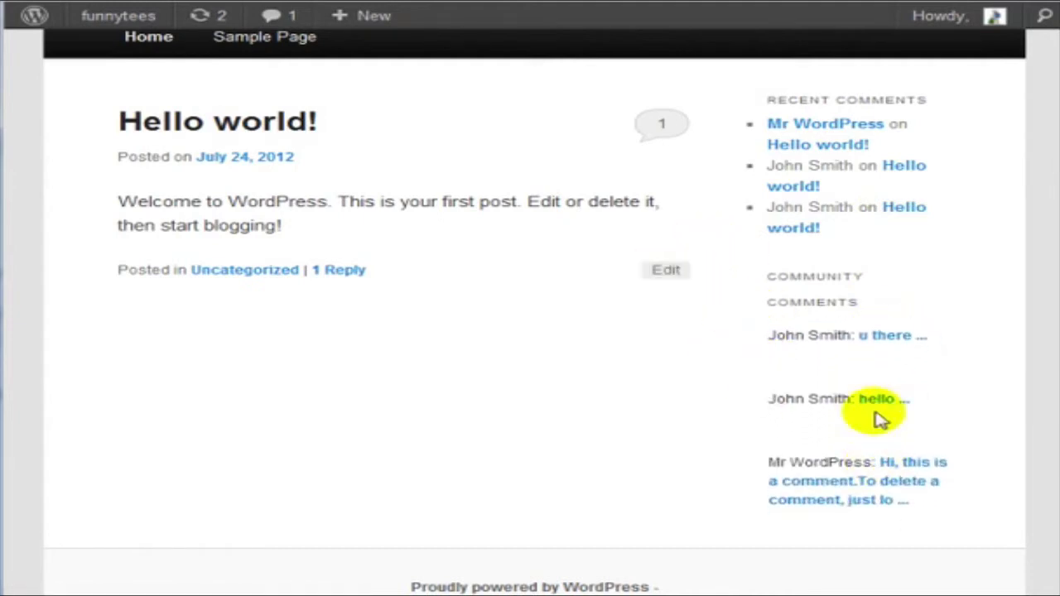
pyautogui.click(882, 335)
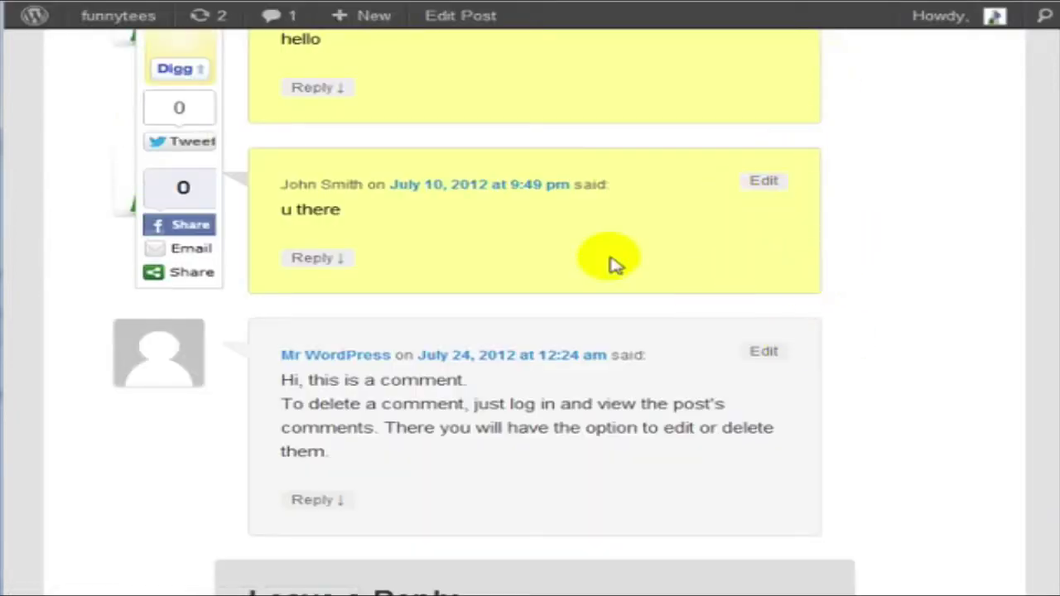
pyautogui.scroll(15, 530, 314)
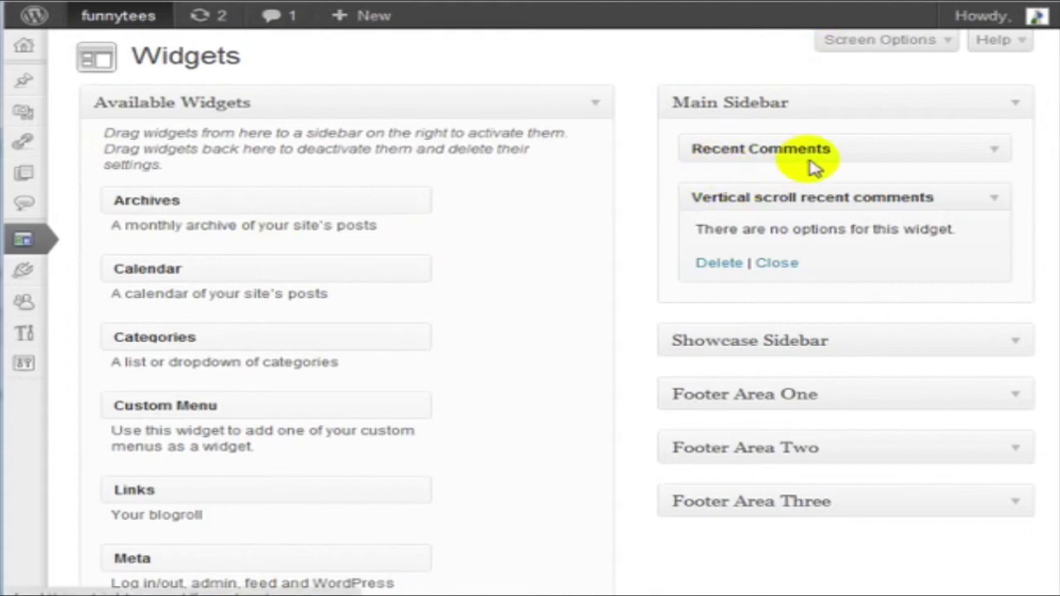
# - Remove the default Recent Comments widget from the Main Sidebar and view the site's home page to check the sidebar
pyautogui.moveTo(738, 152); pyautogui.dragTo(405, 212)
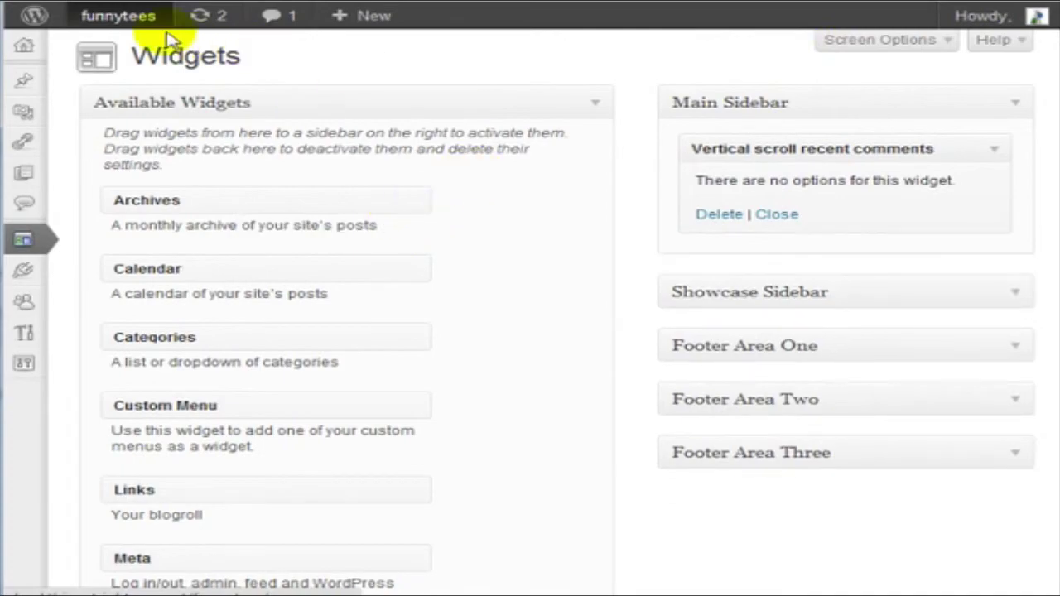
pyautogui.click(118, 15)
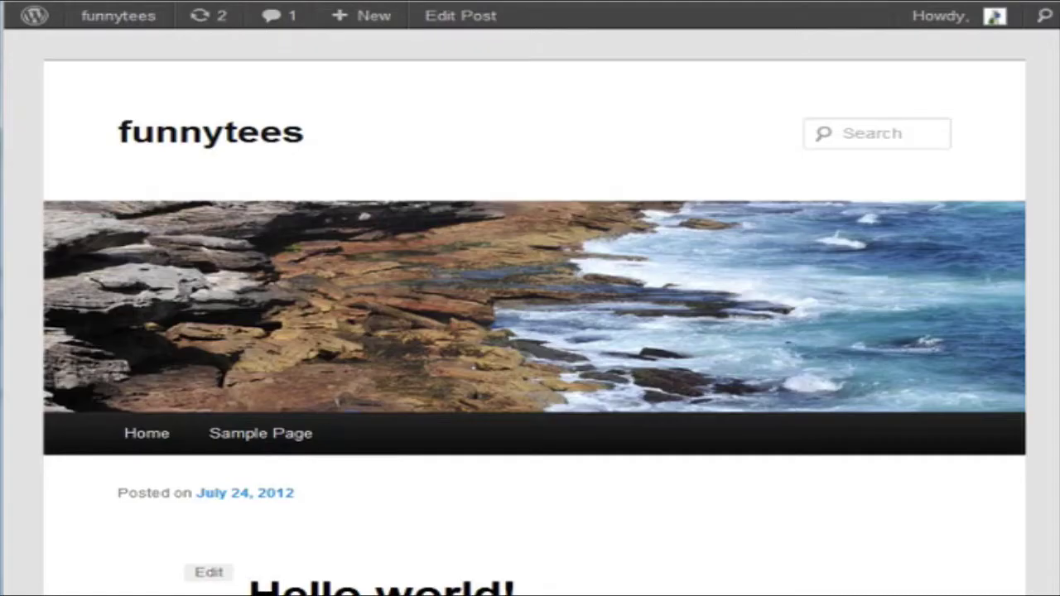
pyautogui.press('F5')
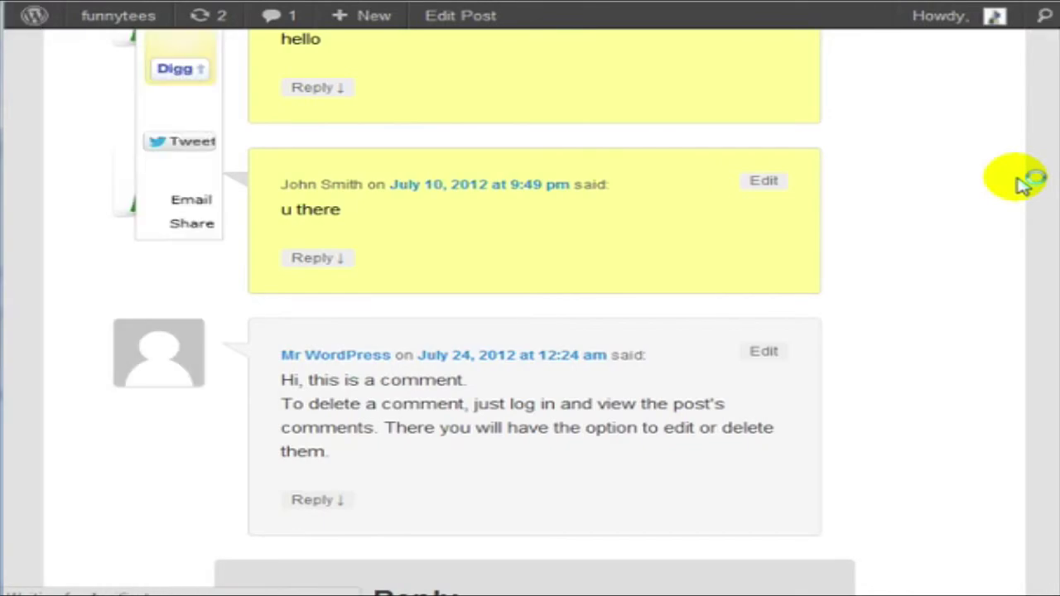
pyautogui.scroll(10, 1021, 184)
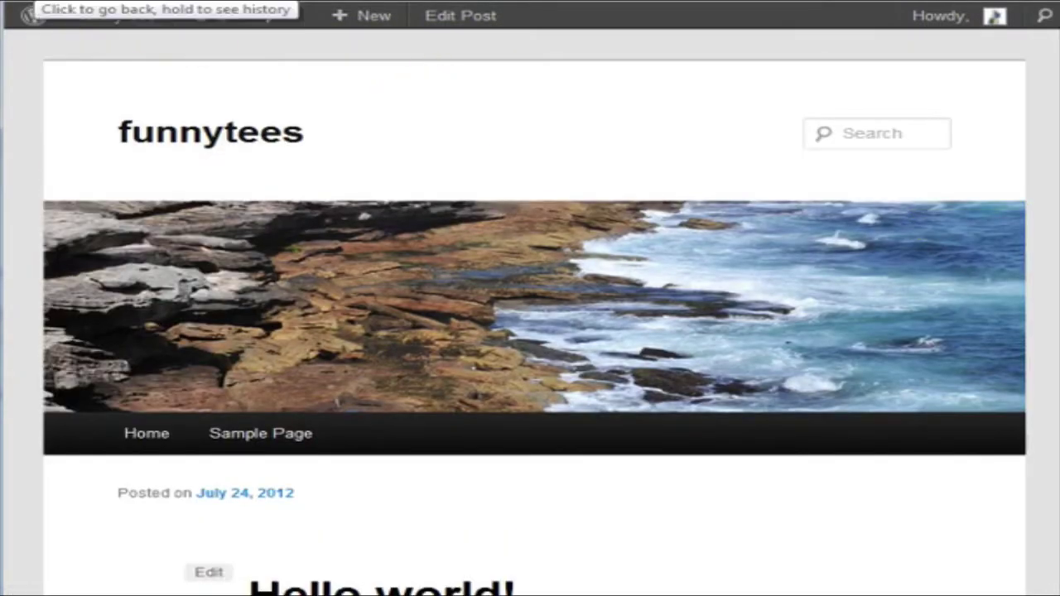
pyautogui.click(29, 1)
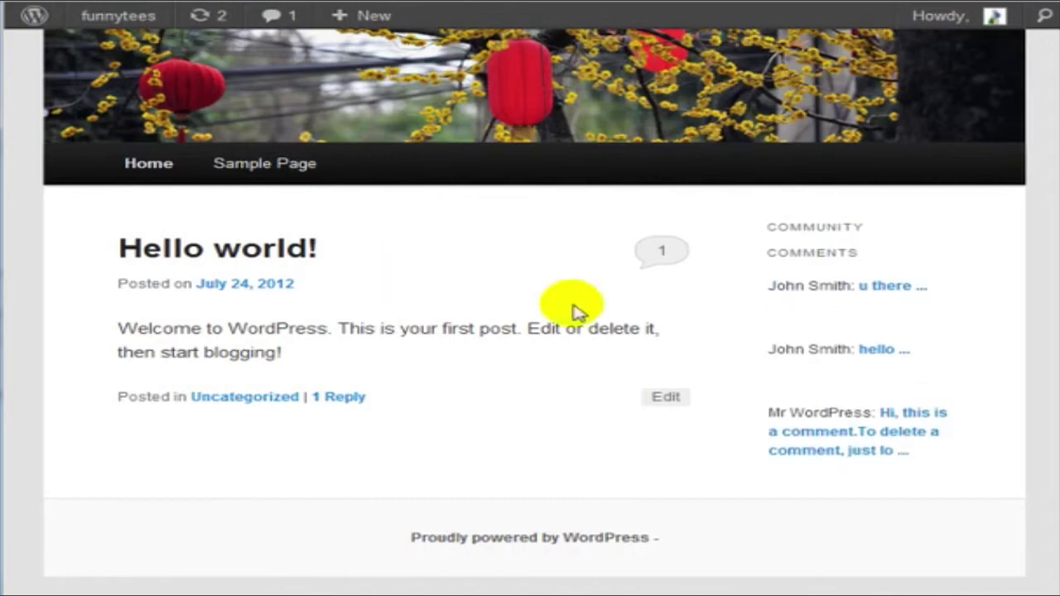